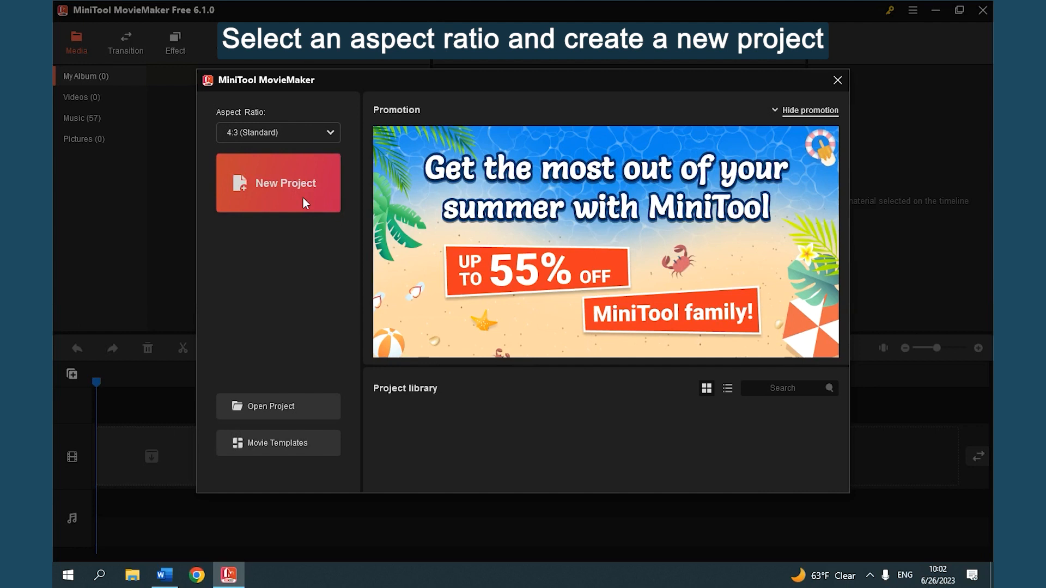
Step: Create a new 4:3 project and import both pictures and video 1 from the Media folder on the Desktop
{"action": "left_click", "coordinate": [304, 201]}
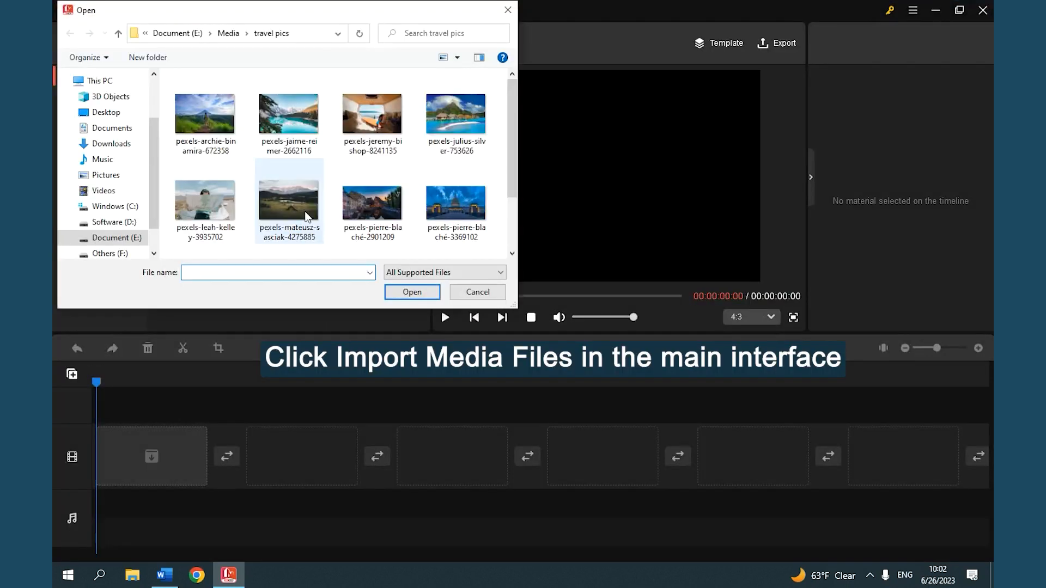
{"action": "left_click", "coordinate": [117, 112]}
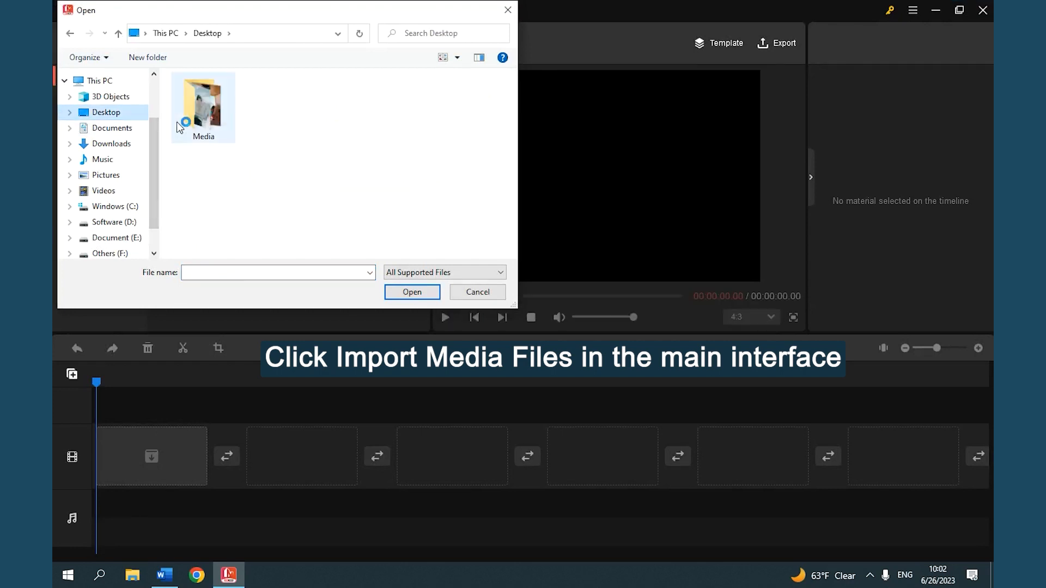
{"action": "double_click", "coordinate": [201, 123]}
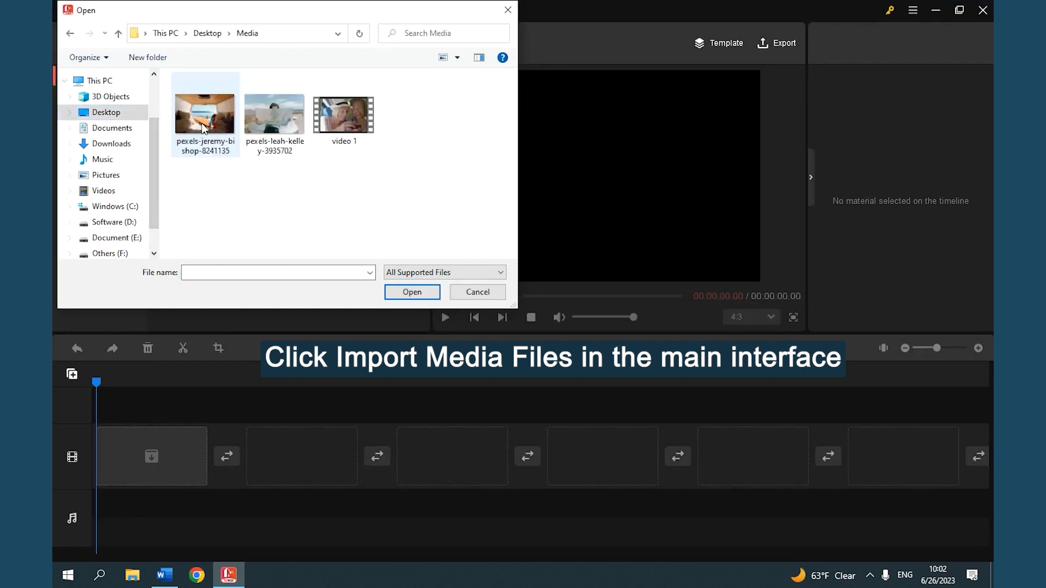
{"action": "key", "text": "ctrl+a"}
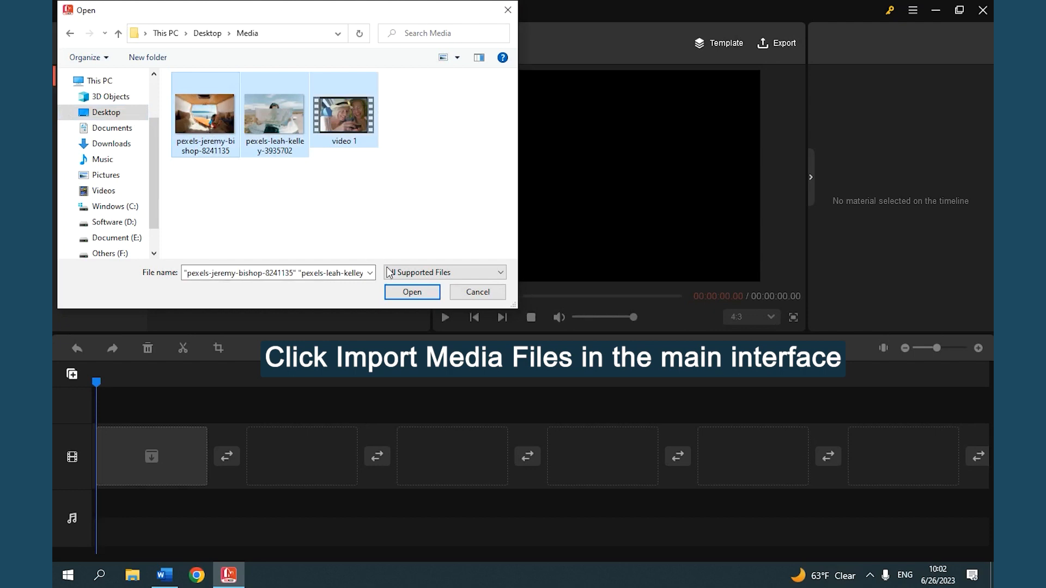
{"action": "left_click", "coordinate": [395, 291]}
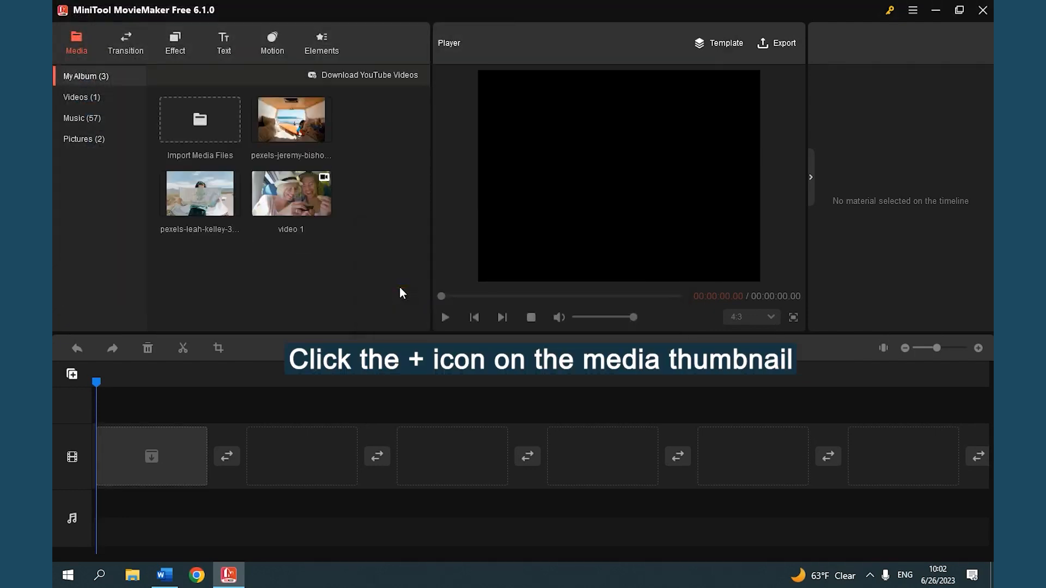
Step: Add video 1, the picture of the person holding a map, the van-interior picture and video 1 again to the timeline
{"action": "left_click", "coordinate": [326, 211]}
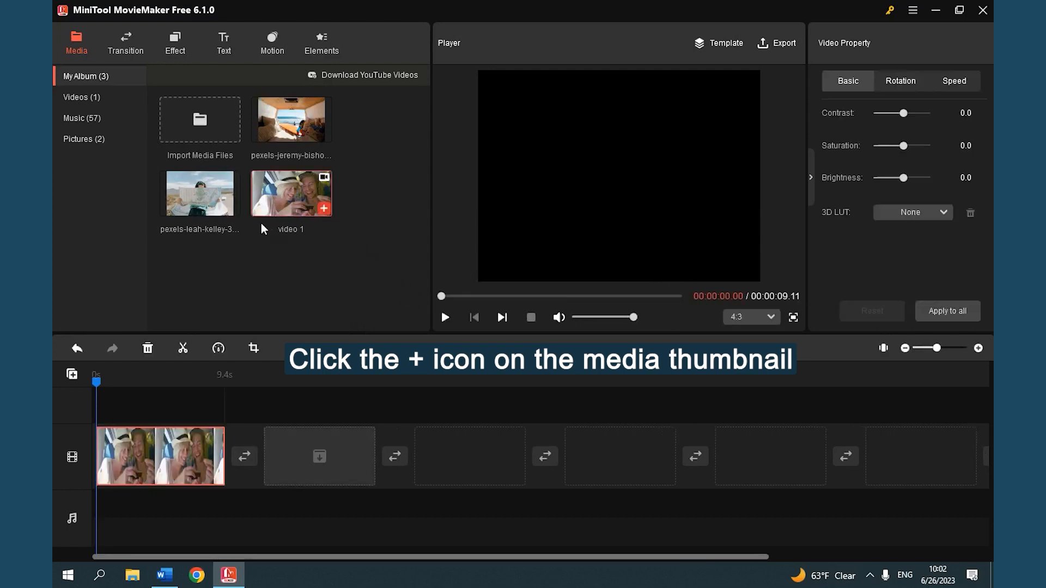
{"action": "left_click", "coordinate": [233, 211]}
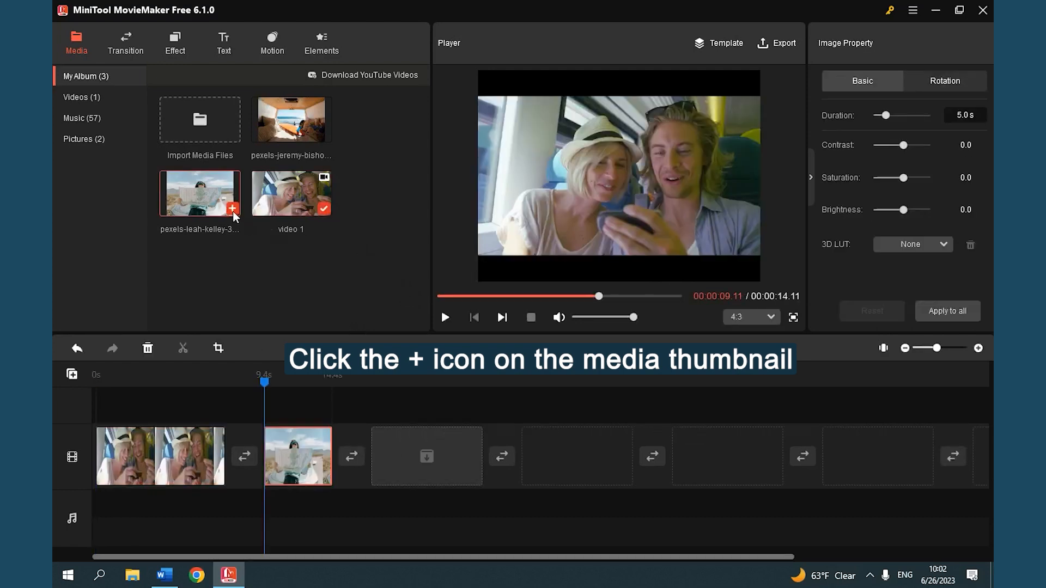
{"action": "left_click", "coordinate": [324, 135]}
{"action": "mouse_move", "coordinate": [328, 209]}
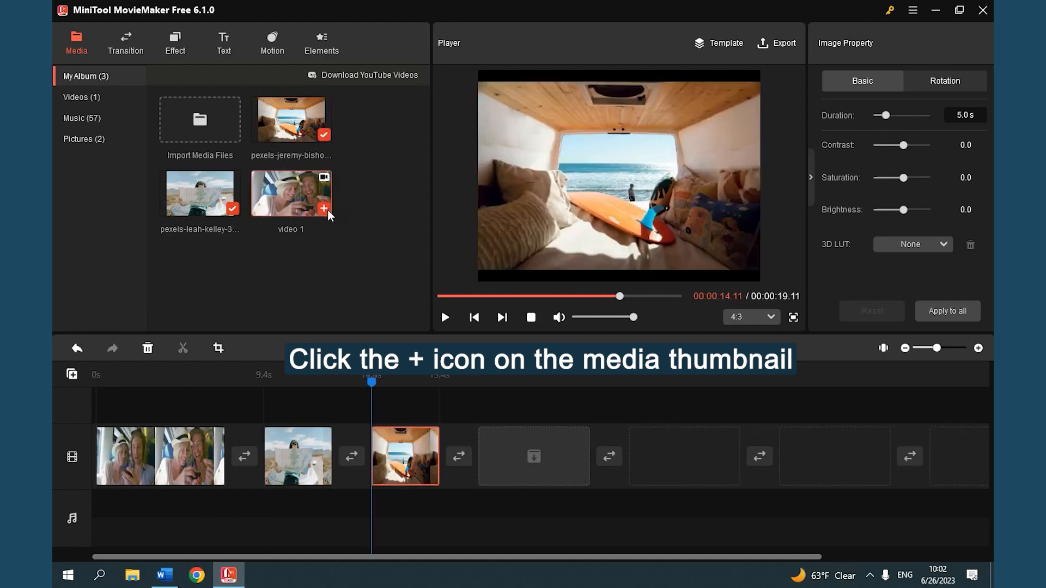
{"action": "left_click", "coordinate": [325, 210]}
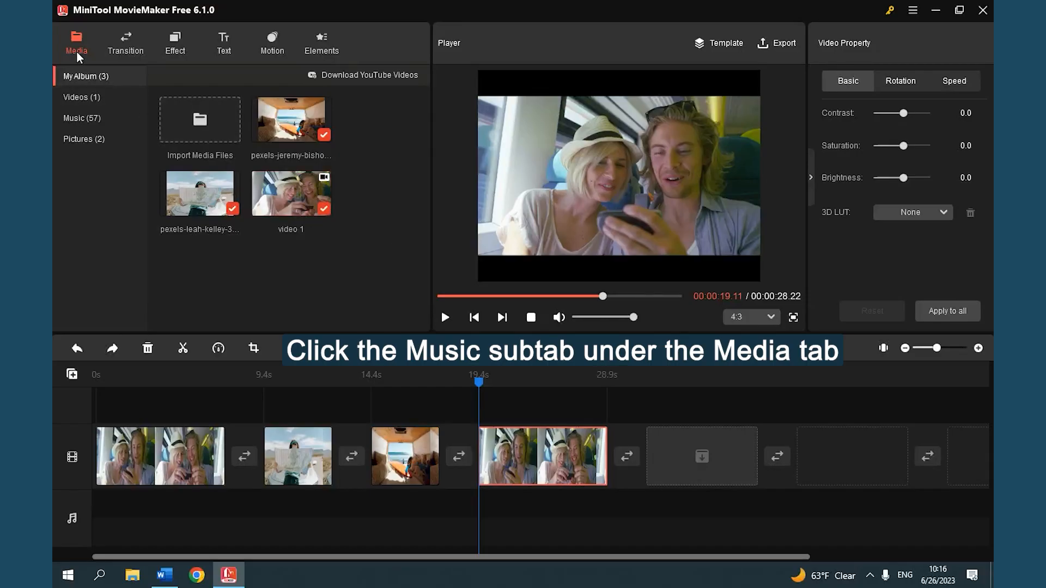
Step: Download the song Self Made from the music library and place it on the audio track at the timeline's start
{"action": "left_click", "coordinate": [118, 117]}
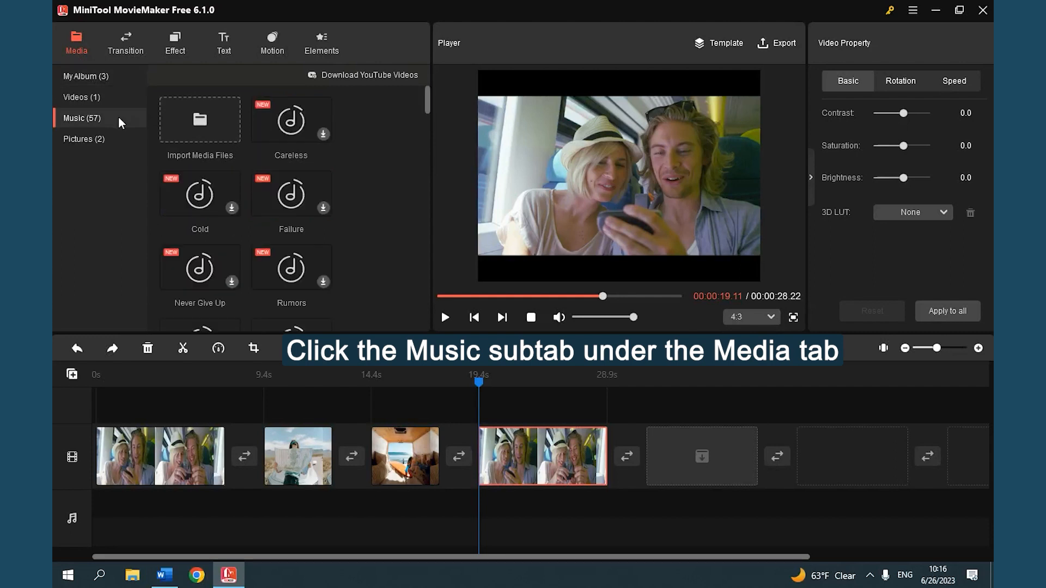
{"action": "scroll", "coordinate": [389, 220], "scroll_direction": "down", "scroll_amount": 2}
{"action": "scroll", "coordinate": [389, 220], "scroll_direction": "down", "scroll_amount": 2}
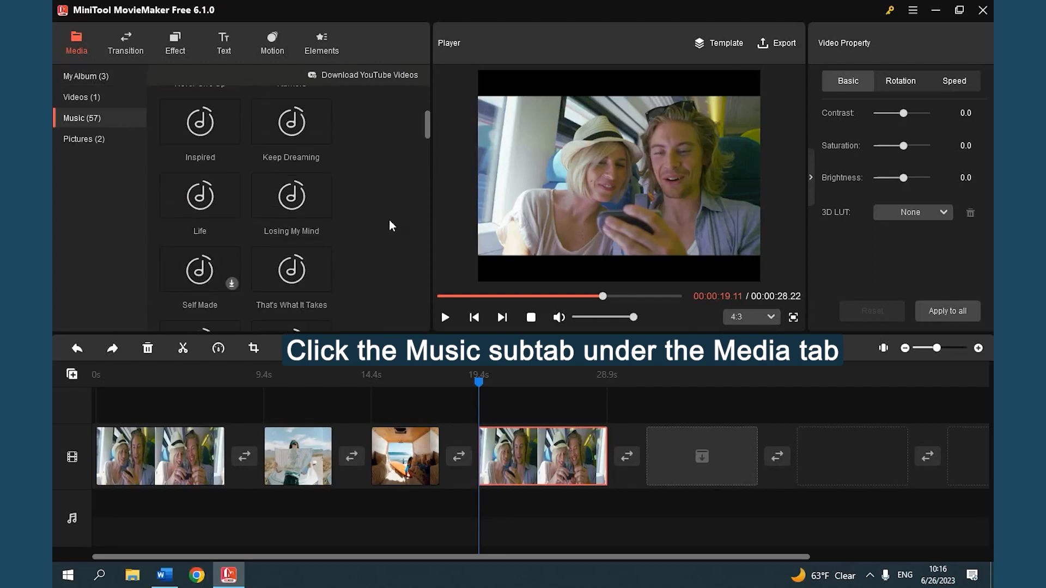
{"action": "scroll", "coordinate": [389, 220], "scroll_direction": "down", "scroll_amount": 2}
{"action": "left_click", "coordinate": [229, 190]}
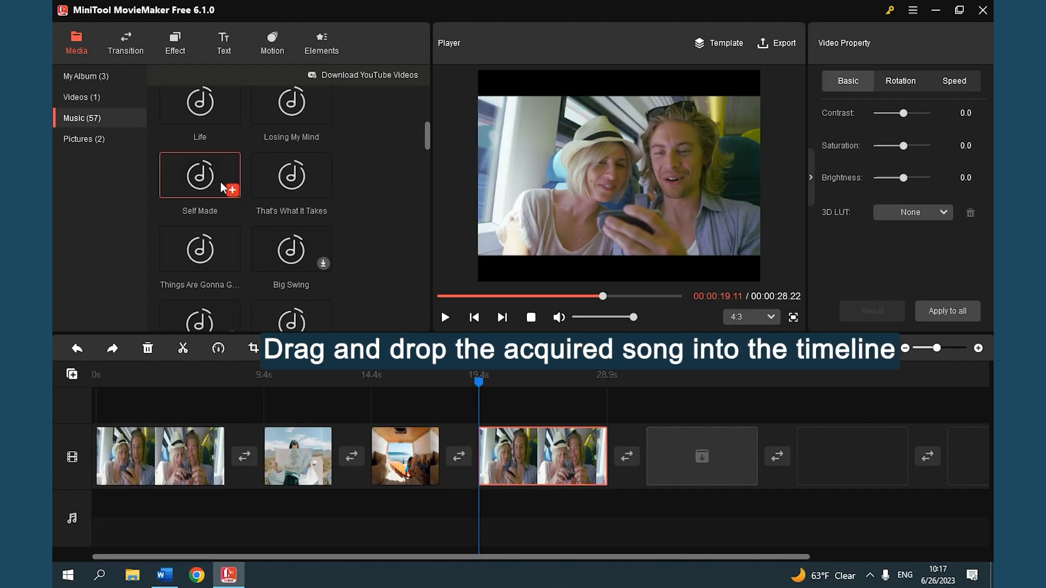
{"action": "left_click_drag", "start_coordinate": [202, 174], "coordinate": [152, 532]}
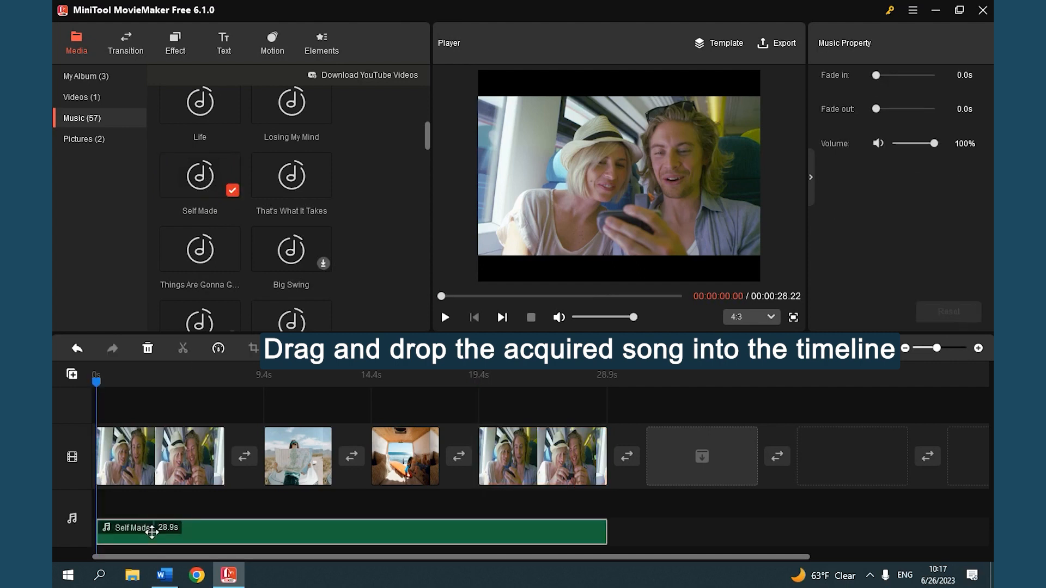
Step: Set the Self Made song's fade in to 2.0 s and its fade out to 22.0 s
{"action": "left_click", "coordinate": [681, 505]}
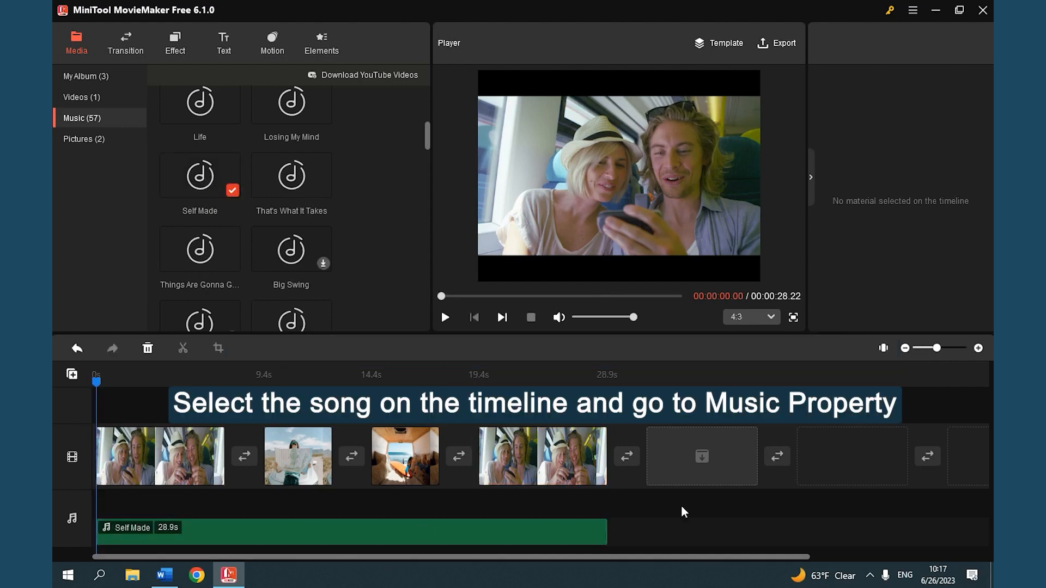
{"action": "left_click", "coordinate": [537, 536]}
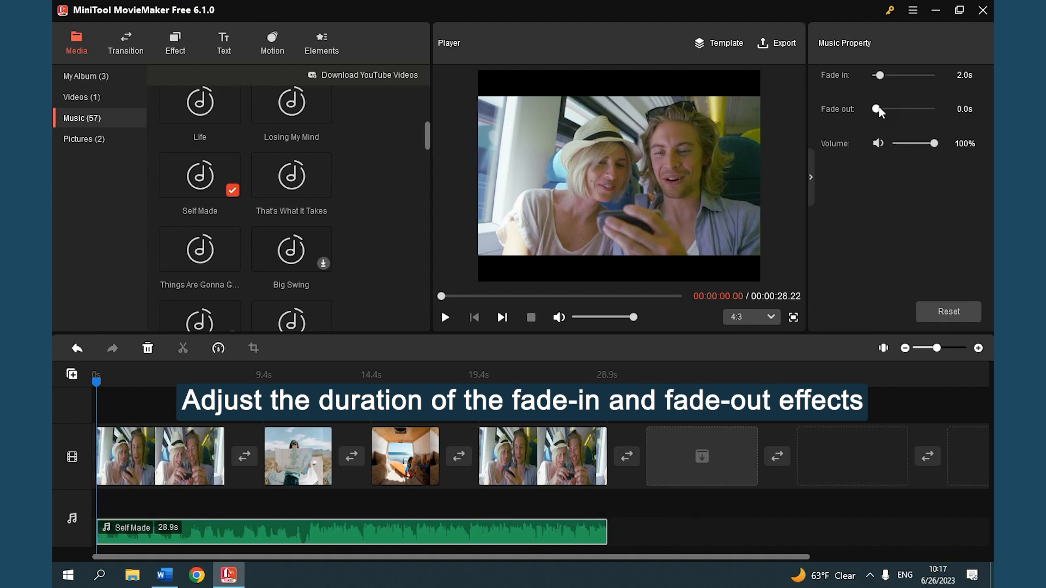
{"action": "left_click_drag", "start_coordinate": [878, 109], "coordinate": [922, 113]}
Step: Preview the movie with the song's volume at 72%, and set the volume to 80%
{"action": "left_click_drag", "start_coordinate": [935, 142], "coordinate": [925, 142]}
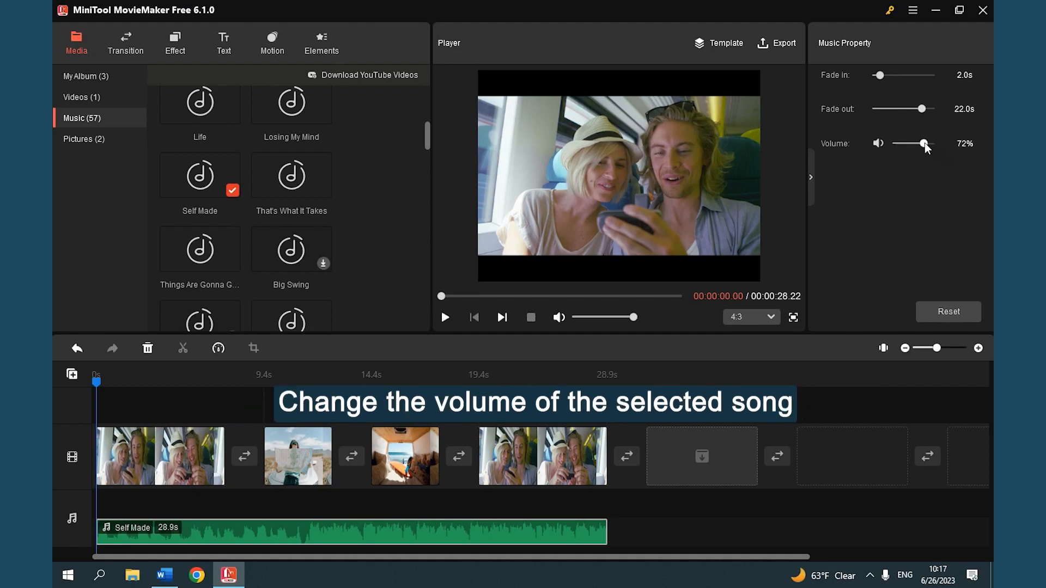
{"action": "left_click", "coordinate": [445, 318]}
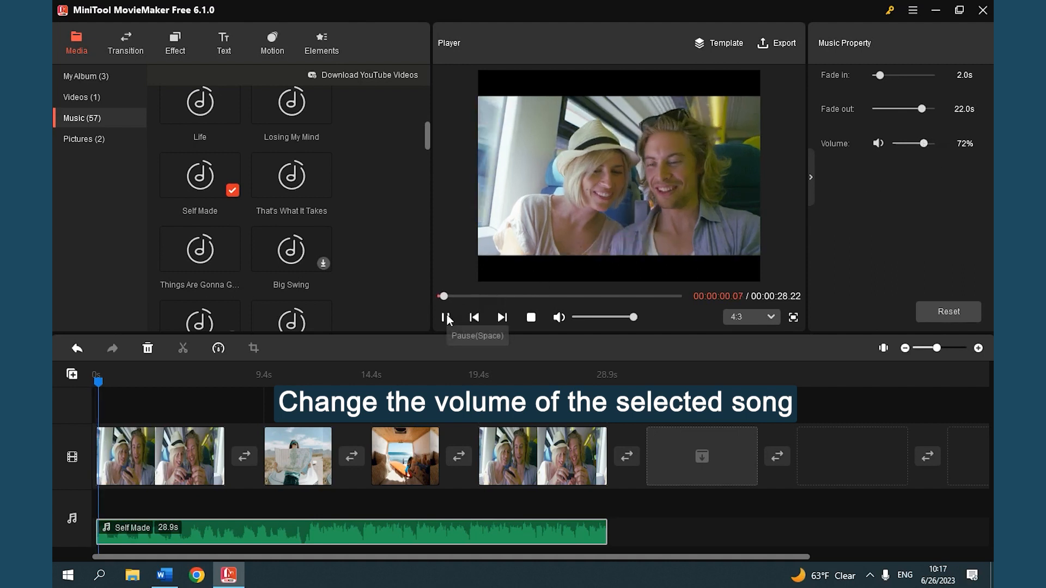
{"action": "left_click", "coordinate": [446, 317]}
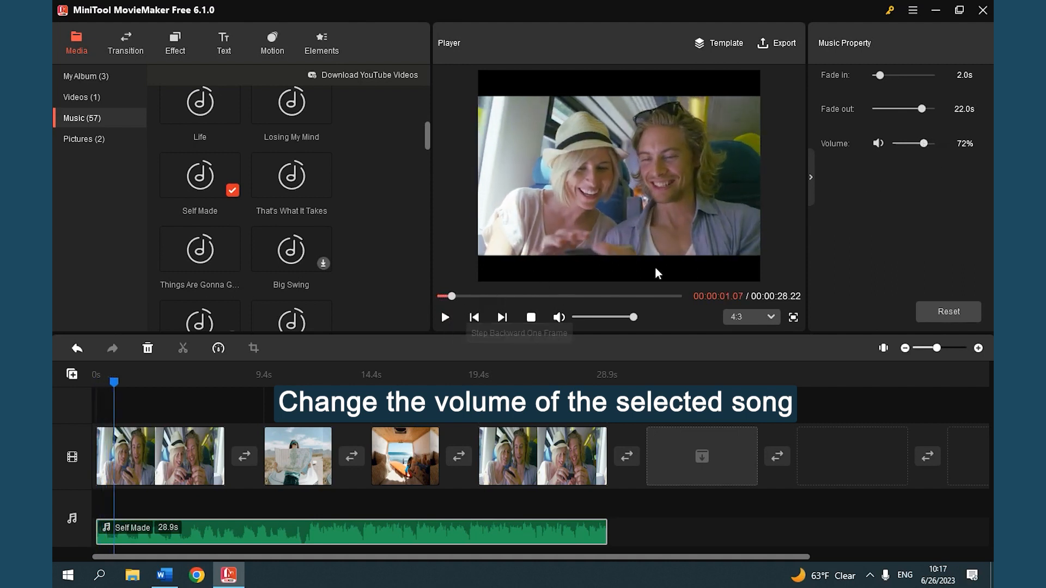
{"action": "left_click_drag", "start_coordinate": [922, 145], "coordinate": [926, 144]}
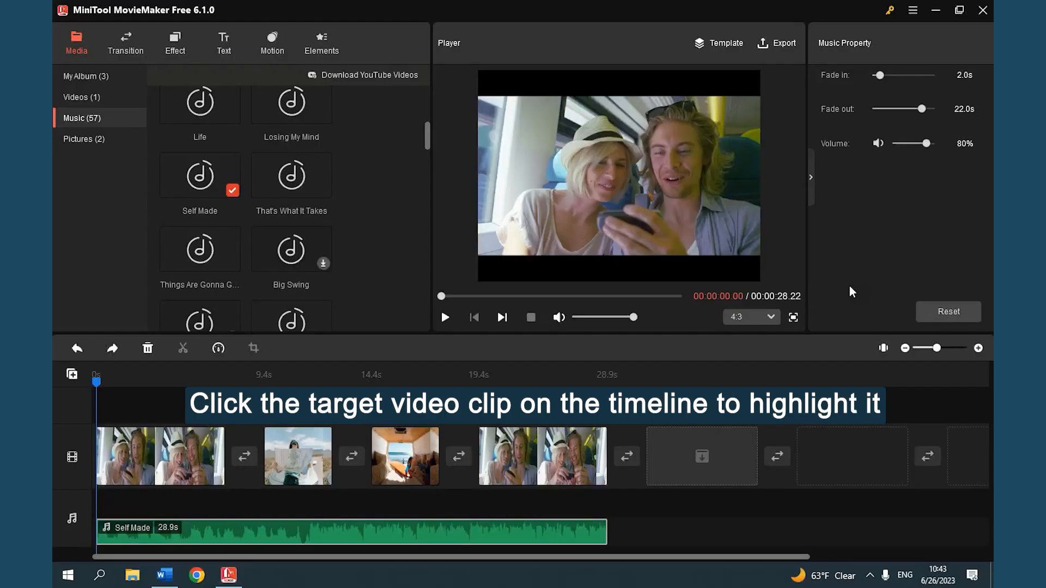
Step: Open the last video clip on the timeline for editing with Full Split
{"action": "left_click", "coordinate": [566, 443]}
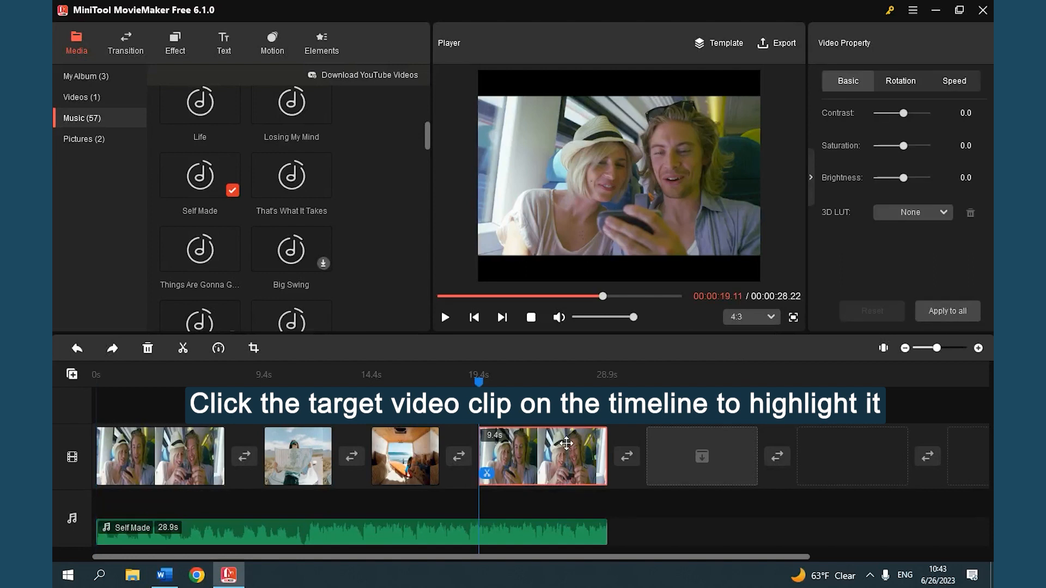
{"action": "left_click", "coordinate": [183, 349]}
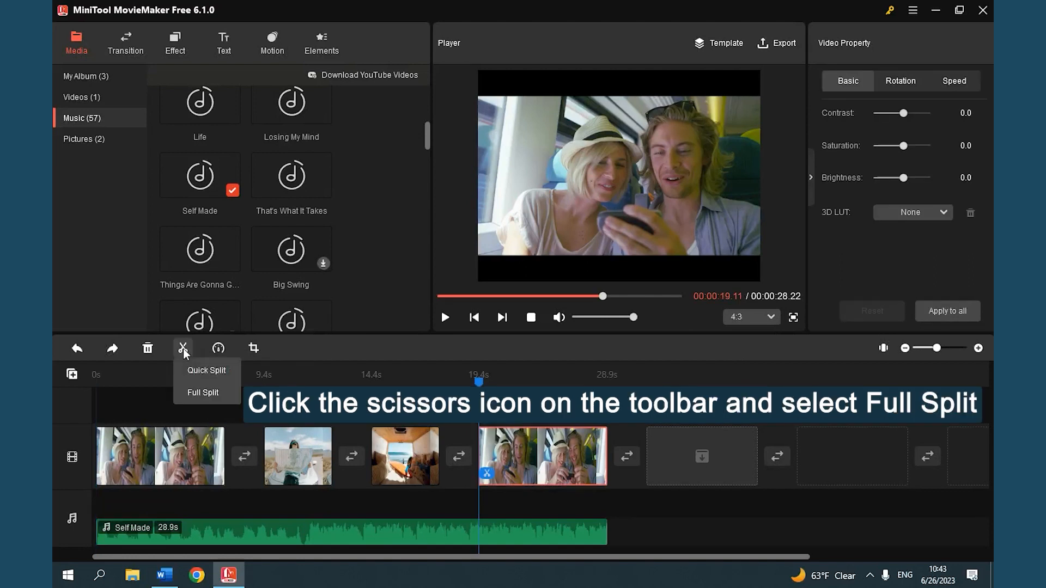
{"action": "left_click", "coordinate": [219, 397]}
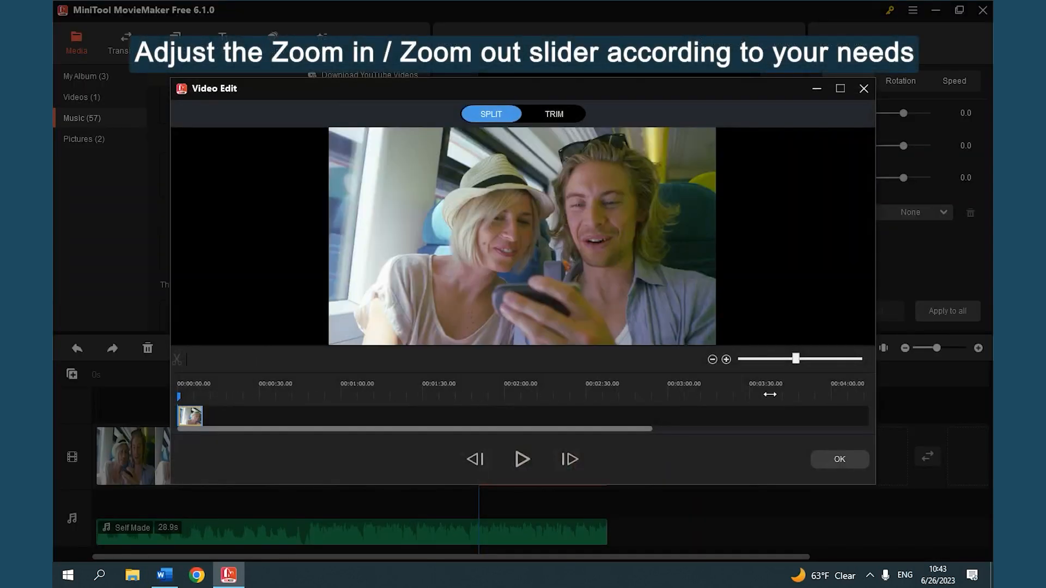
Step: Split the clip at about 1.3 seconds
{"action": "left_click_drag", "start_coordinate": [796, 358], "coordinate": [835, 366]}
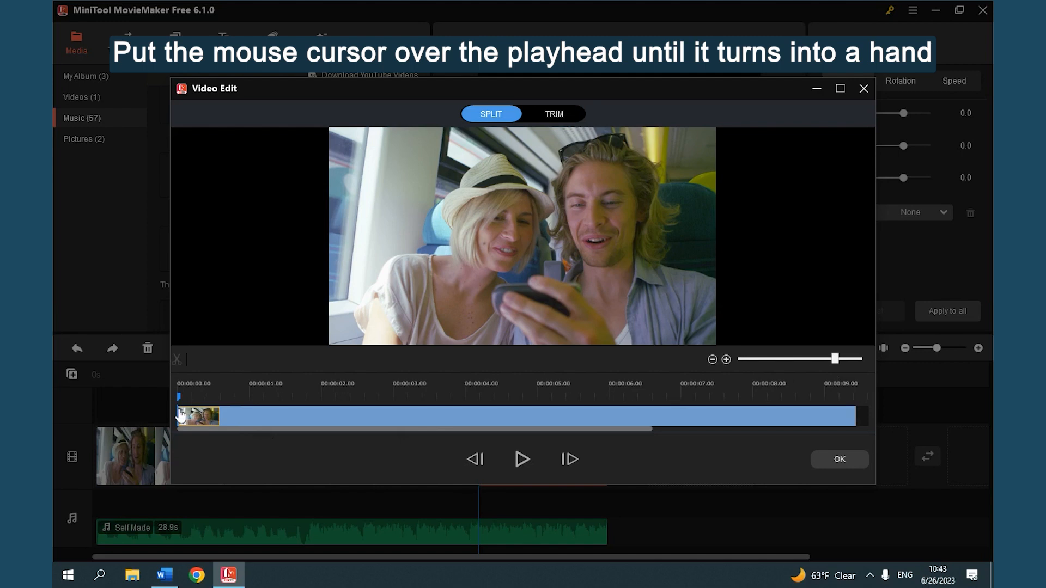
{"action": "left_click_drag", "start_coordinate": [181, 416], "coordinate": [278, 427]}
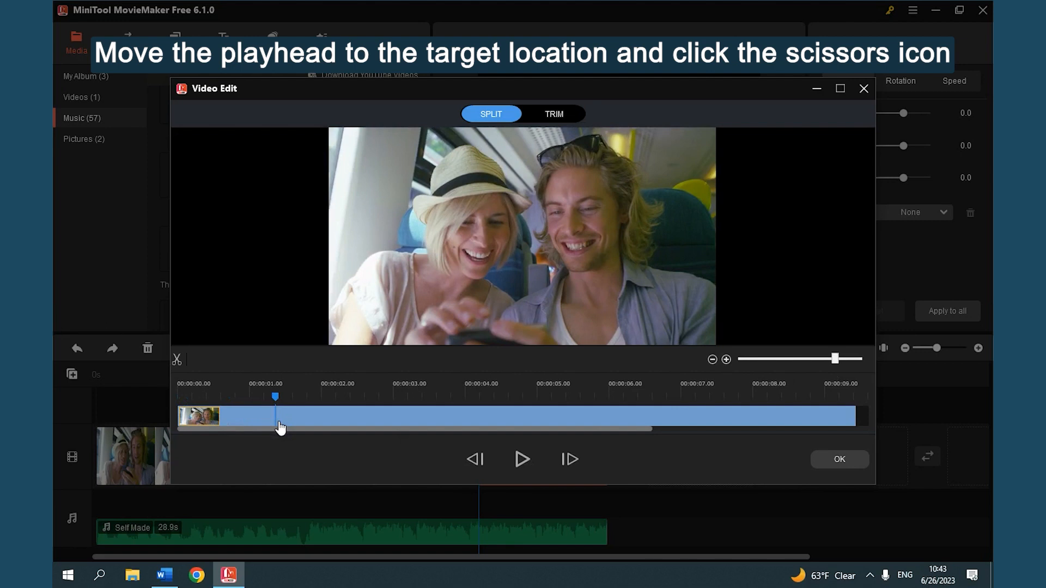
{"action": "left_click", "coordinate": [176, 363]}
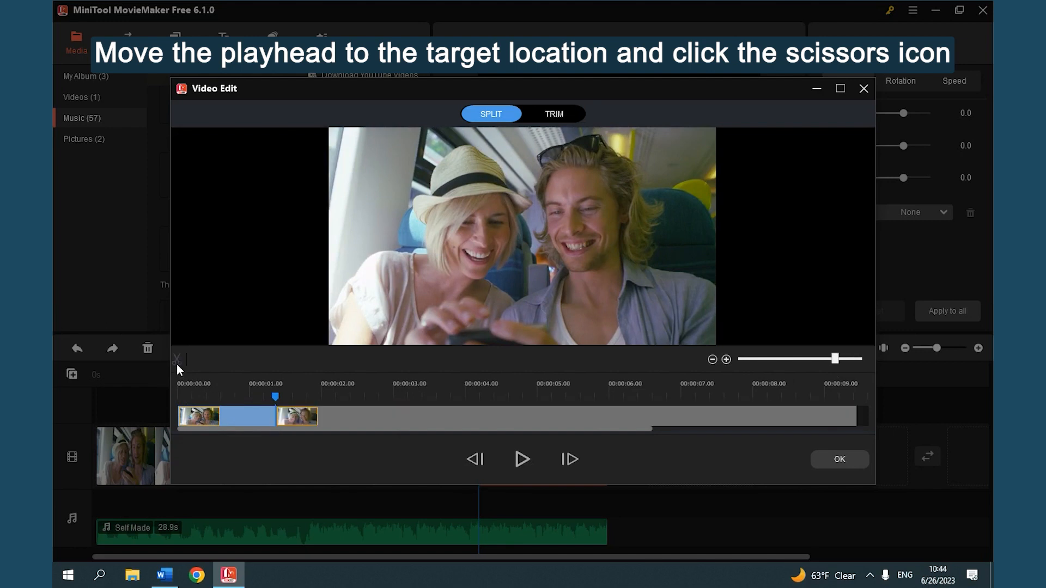
Step: Trim the clip to the part from about 1 second to about 9.1 seconds and apply the edit
{"action": "left_click", "coordinate": [550, 119]}
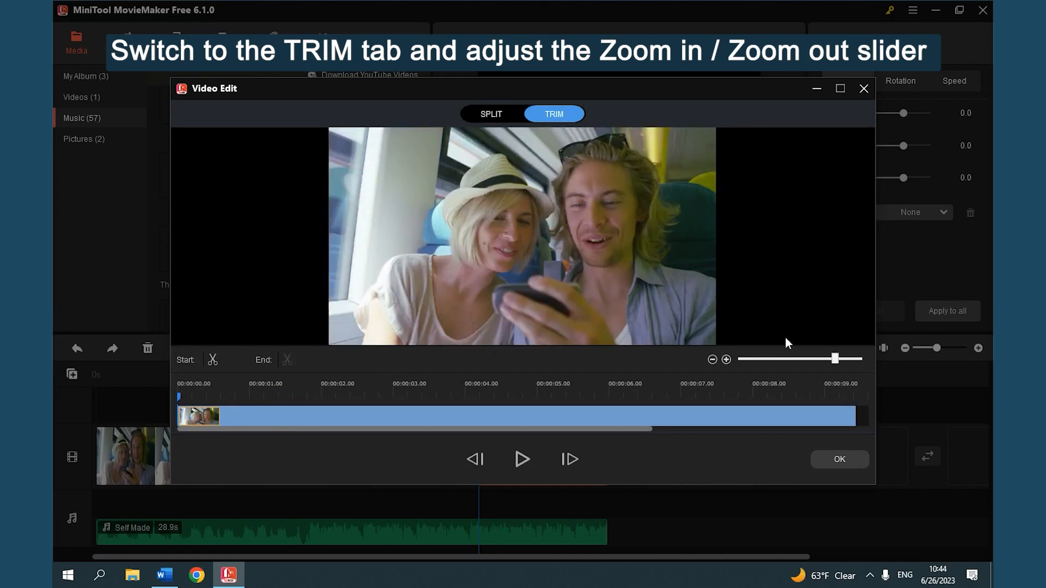
{"action": "left_click_drag", "start_coordinate": [834, 361], "coordinate": [834, 362]}
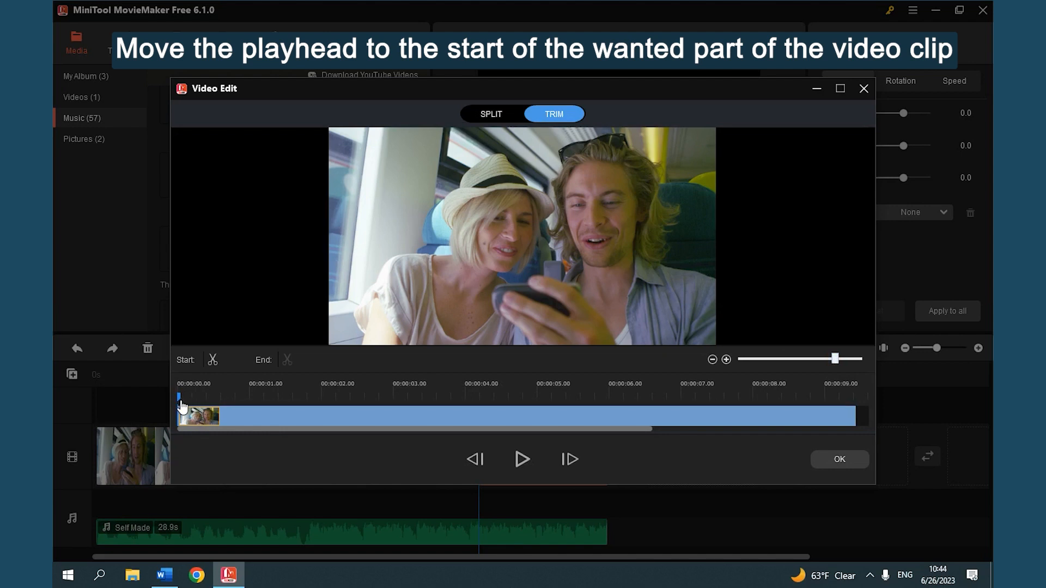
{"action": "left_click_drag", "start_coordinate": [183, 402], "coordinate": [248, 410]}
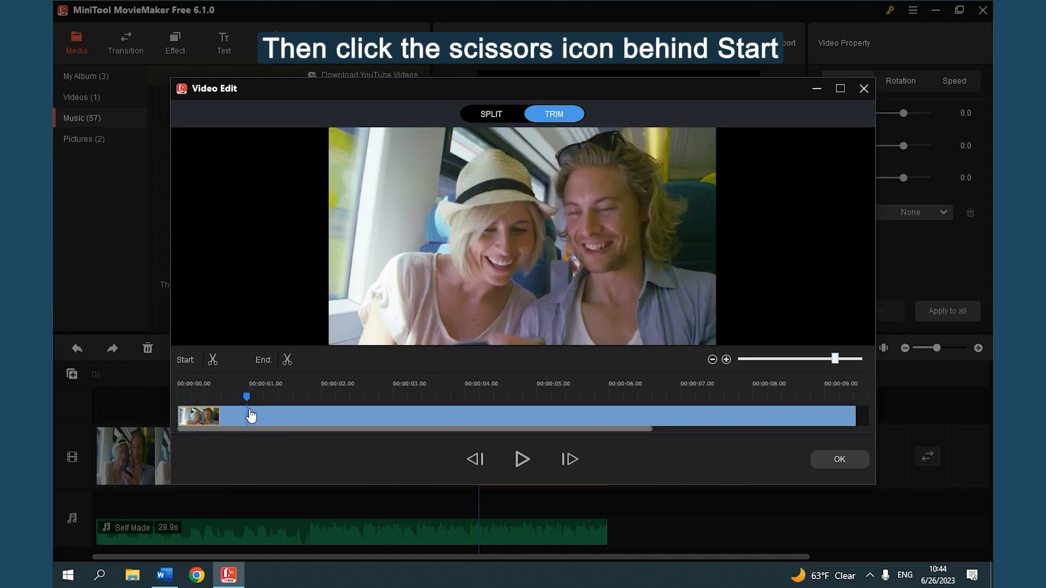
{"action": "left_click", "coordinate": [213, 362]}
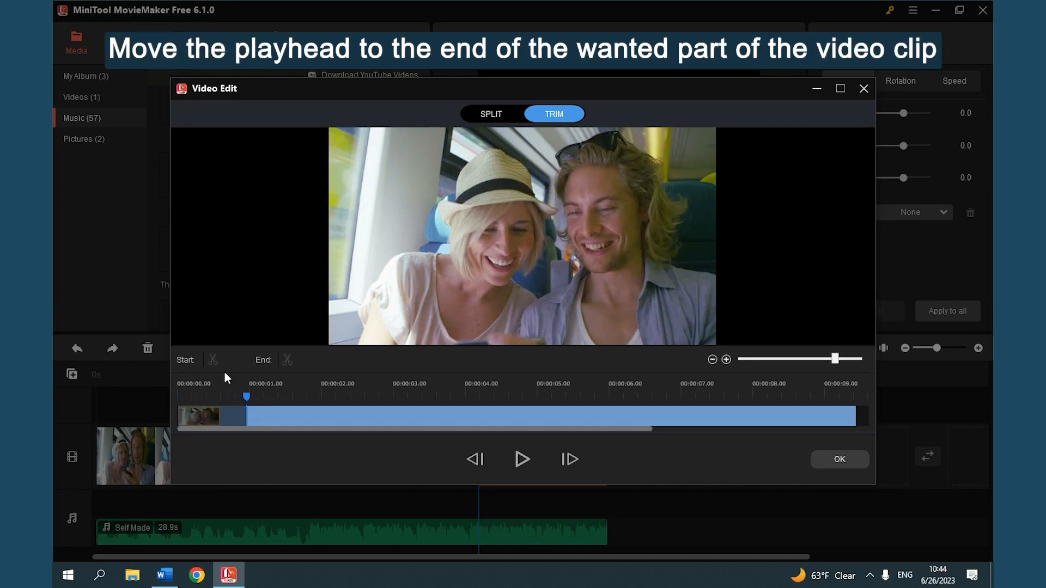
{"action": "left_click_drag", "start_coordinate": [251, 403], "coordinate": [841, 432]}
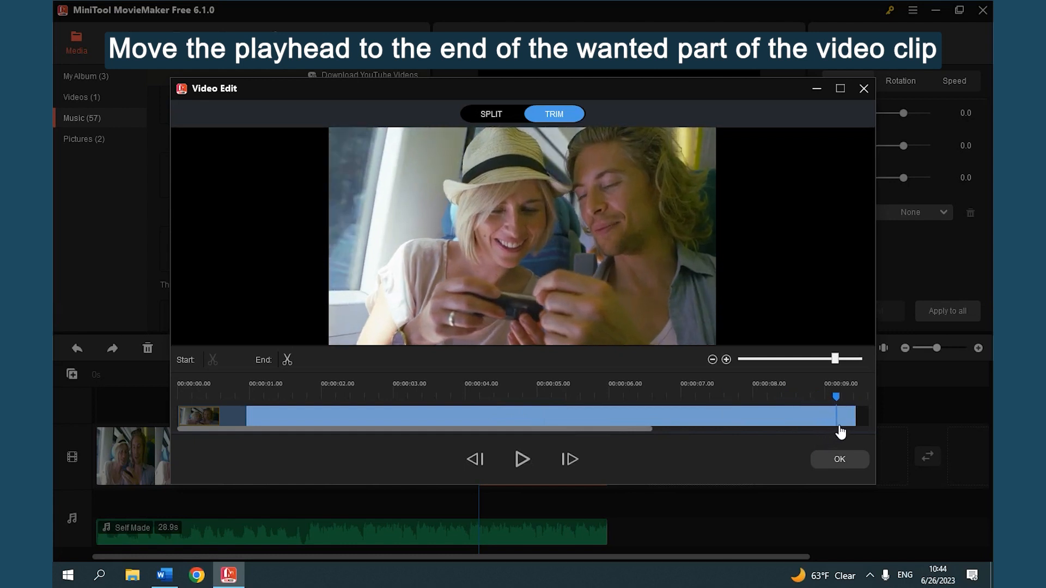
{"action": "left_click", "coordinate": [287, 361]}
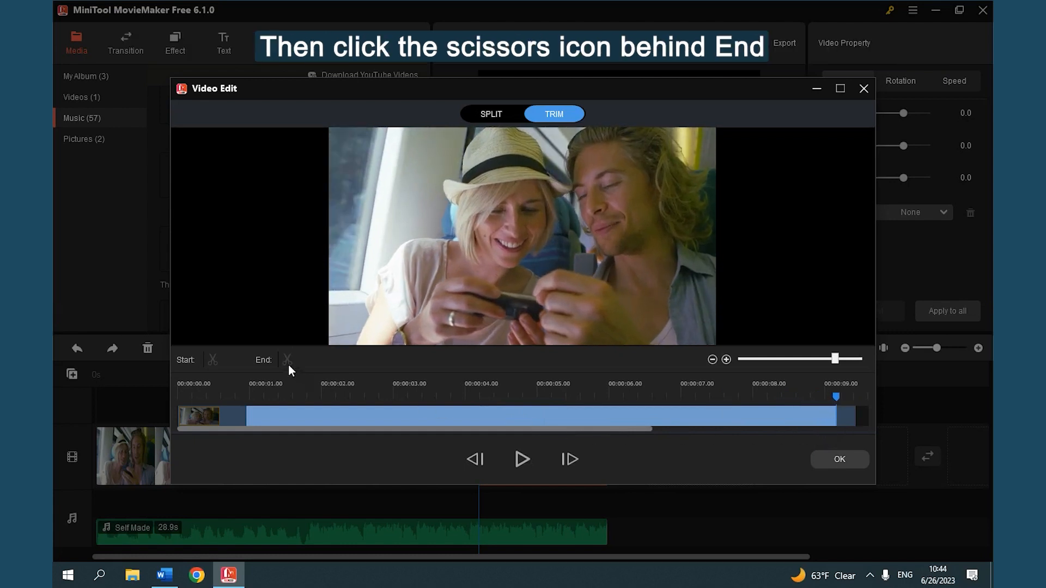
{"action": "left_click", "coordinate": [825, 462]}
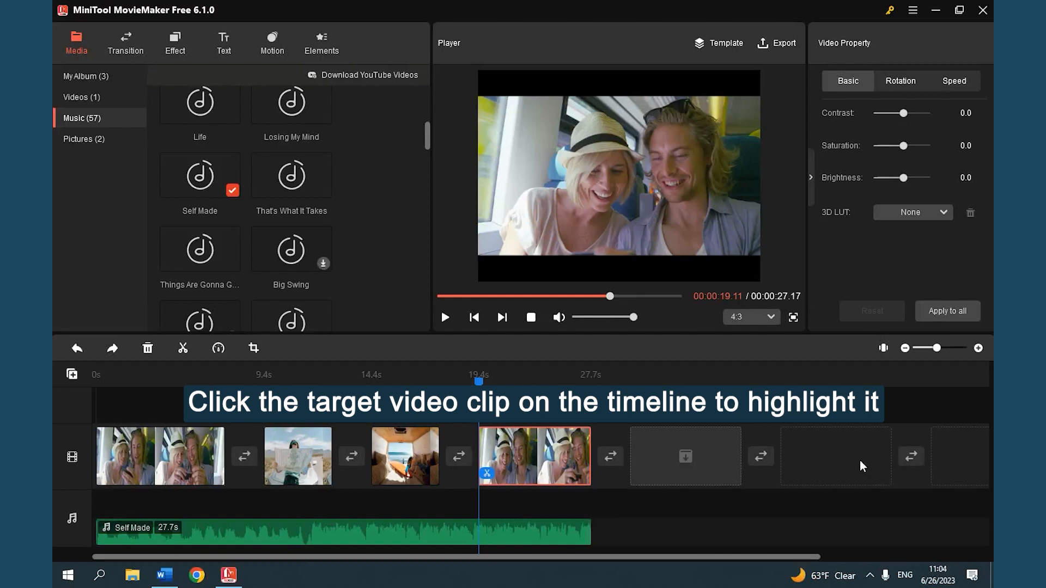
Step: Apply the Brooklyn effect to the first video clip on the timeline
{"action": "left_click", "coordinate": [182, 458]}
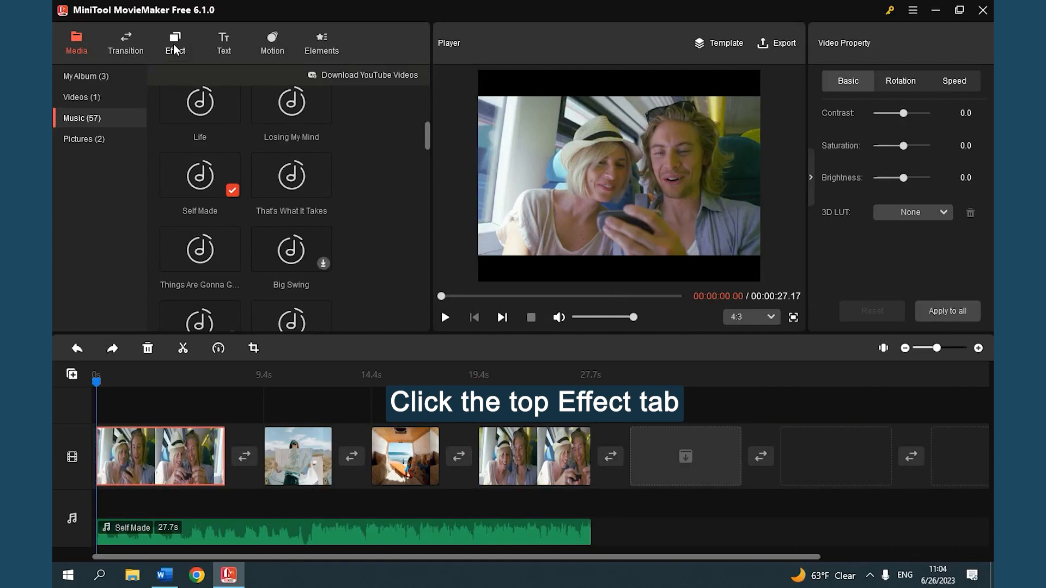
{"action": "left_click", "coordinate": [175, 49]}
{"action": "scroll", "coordinate": [374, 153], "scroll_direction": "down", "scroll_amount": 5}
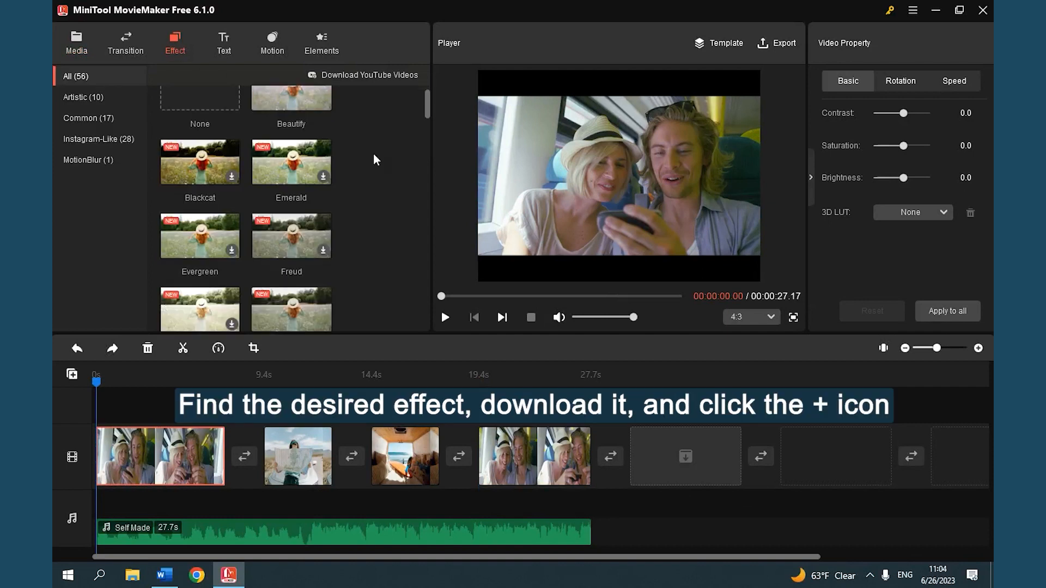
{"action": "scroll", "coordinate": [380, 169], "scroll_direction": "down", "scroll_amount": 2}
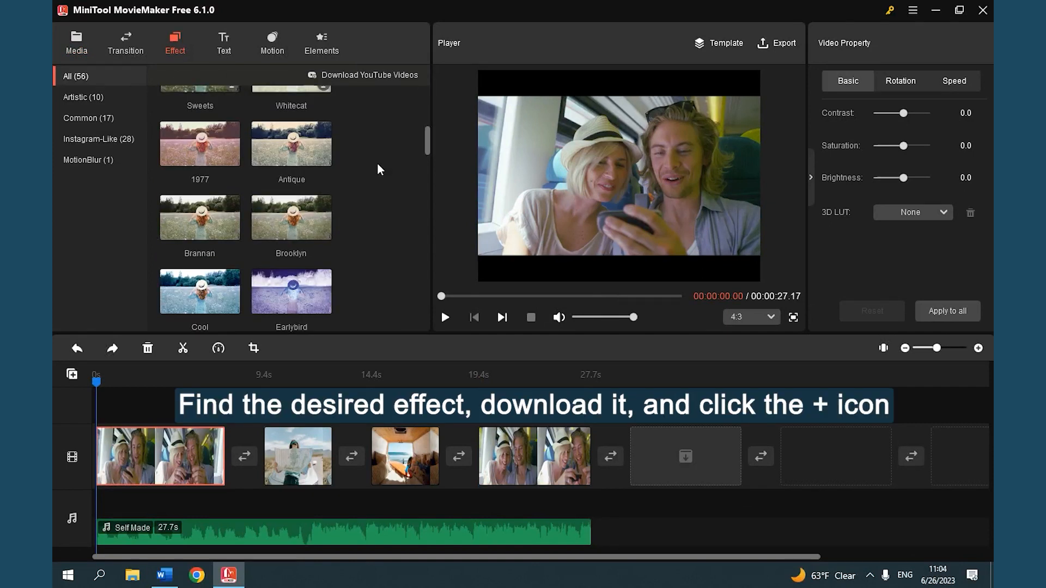
{"action": "left_click", "coordinate": [325, 234]}
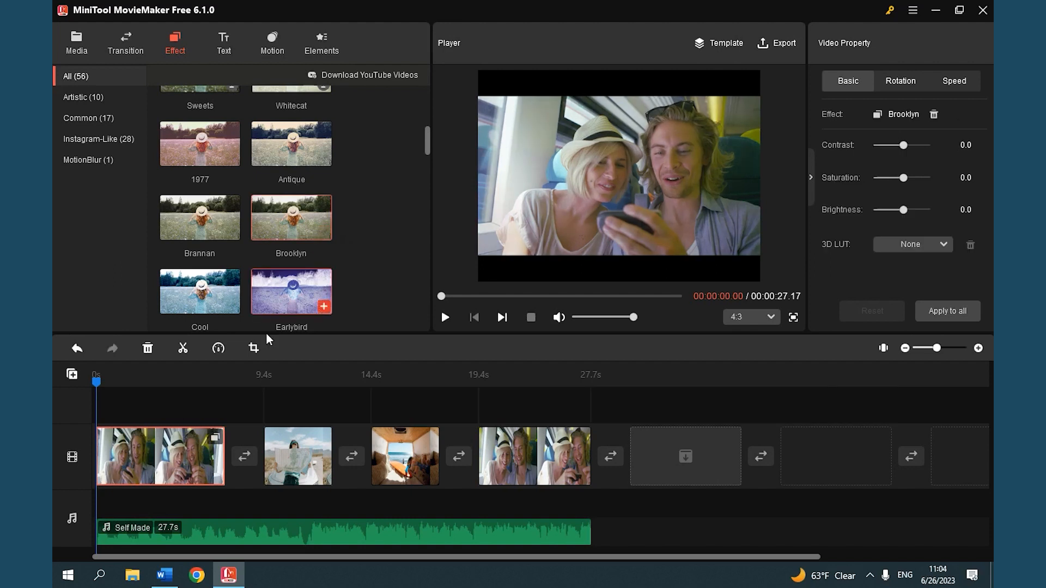
Step: Reselect the first video clip and apply its effect to all video clips
{"action": "left_click", "coordinate": [289, 407]}
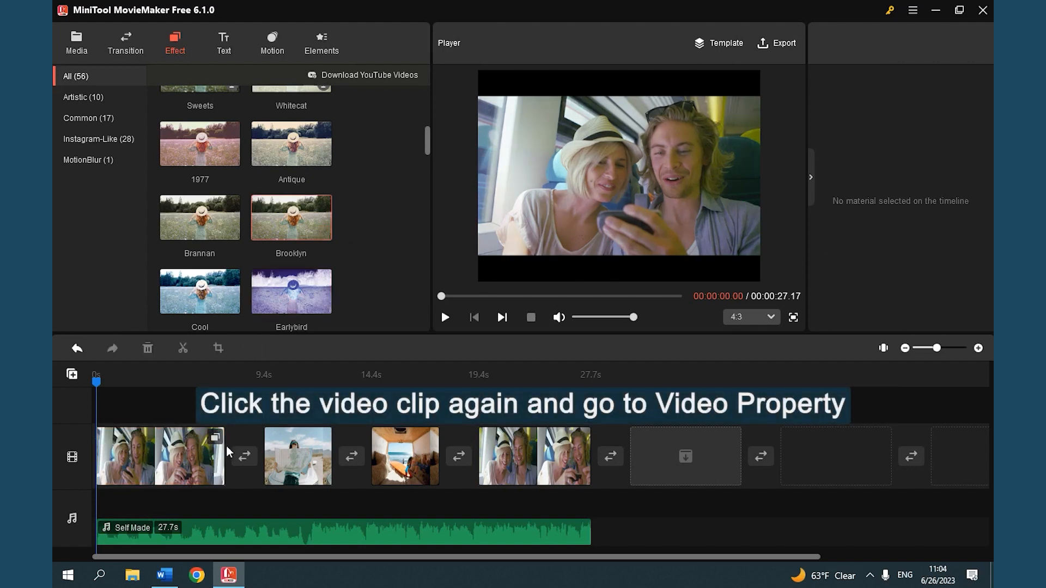
{"action": "left_click", "coordinate": [211, 456]}
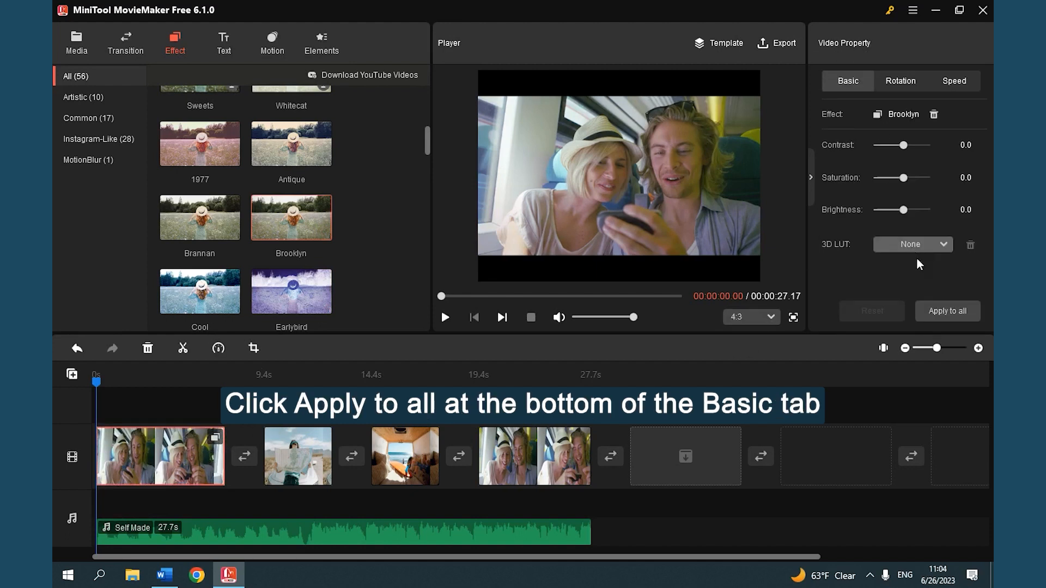
{"action": "left_click", "coordinate": [949, 316]}
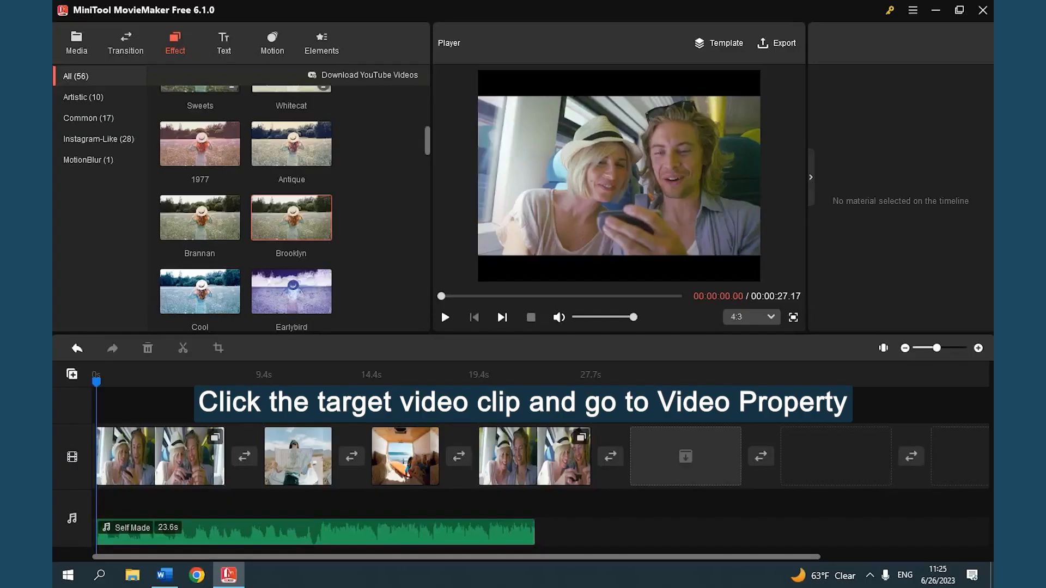
Step: Try contrast 10, saturation 25 and brightness 25 on the last video clip, and reset these adjustments
{"action": "left_click", "coordinate": [580, 444]}
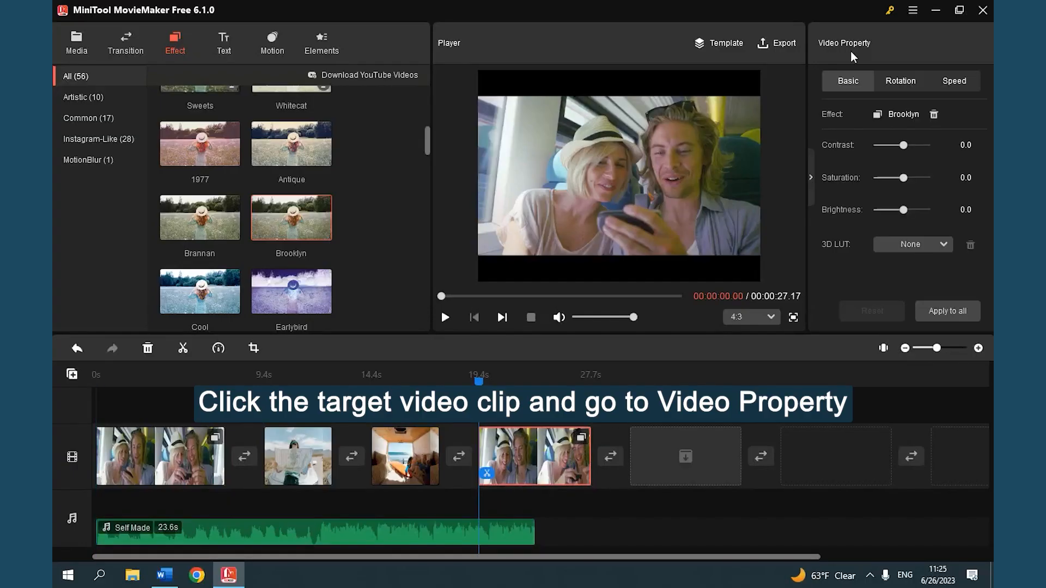
{"action": "left_click", "coordinate": [908, 145]}
{"action": "left_click", "coordinate": [908, 178]}
{"action": "left_click_drag", "start_coordinate": [909, 178], "coordinate": [910, 210]}
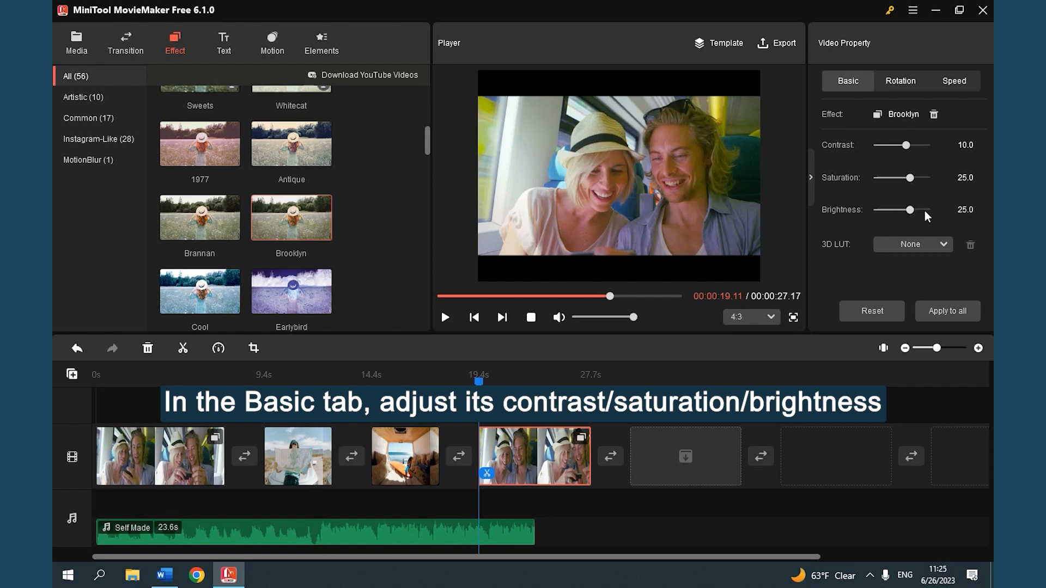
{"action": "left_click", "coordinate": [867, 308]}
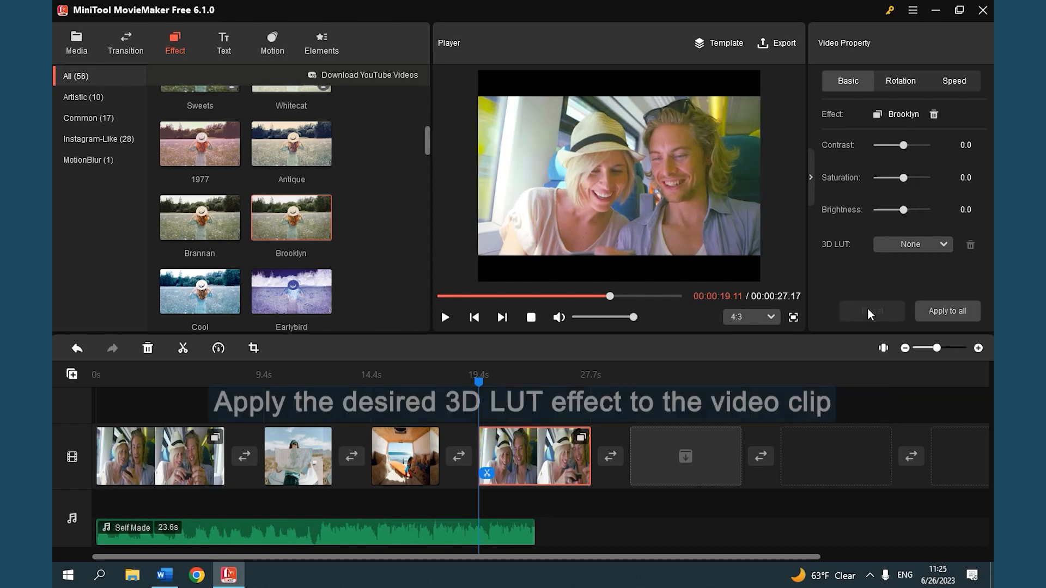
Step: Apply the Walking Dead 3D LUT to the last video clip
{"action": "left_click", "coordinate": [921, 246]}
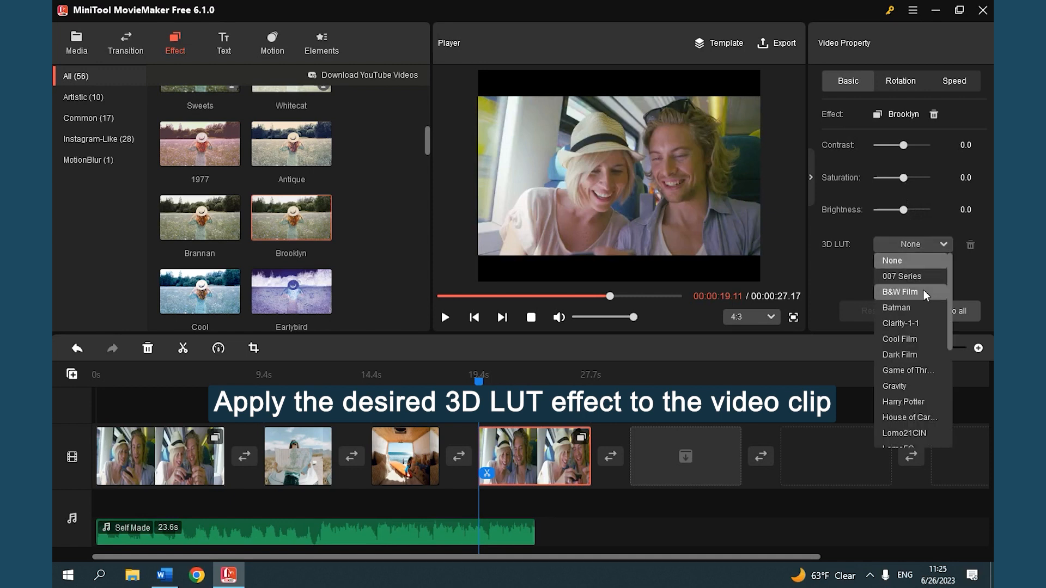
{"action": "scroll", "coordinate": [917, 314], "scroll_direction": "down", "scroll_amount": 3}
{"action": "scroll", "coordinate": [917, 313], "scroll_direction": "down", "scroll_amount": 1}
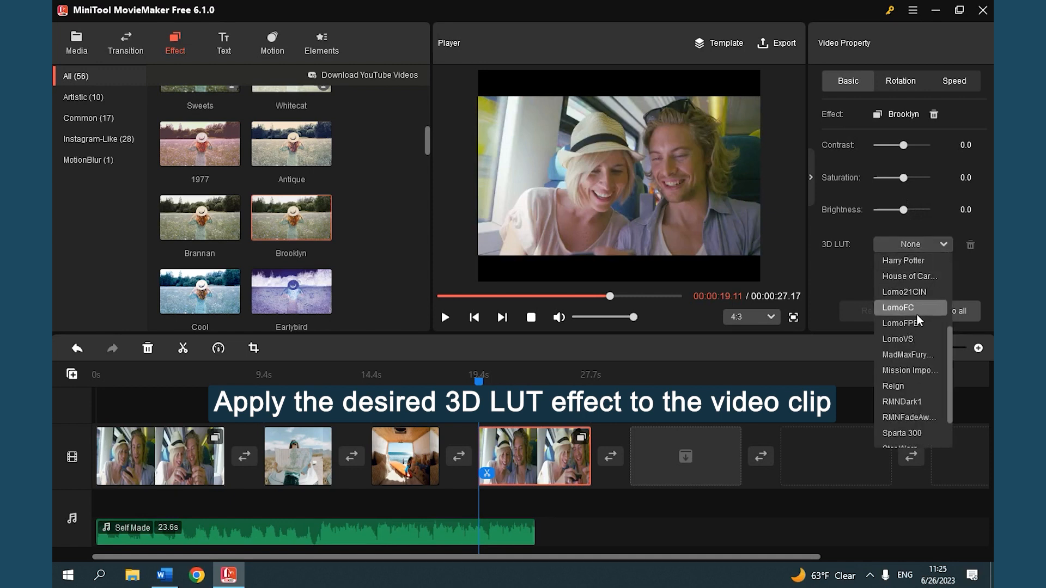
{"action": "scroll", "coordinate": [916, 314], "scroll_direction": "down", "scroll_amount": 1}
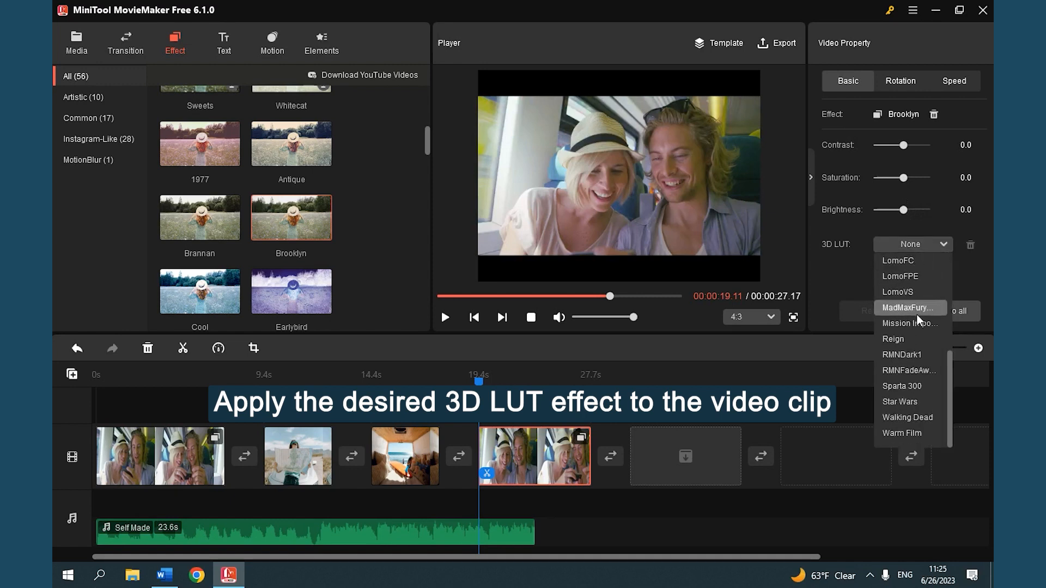
{"action": "left_click", "coordinate": [917, 419]}
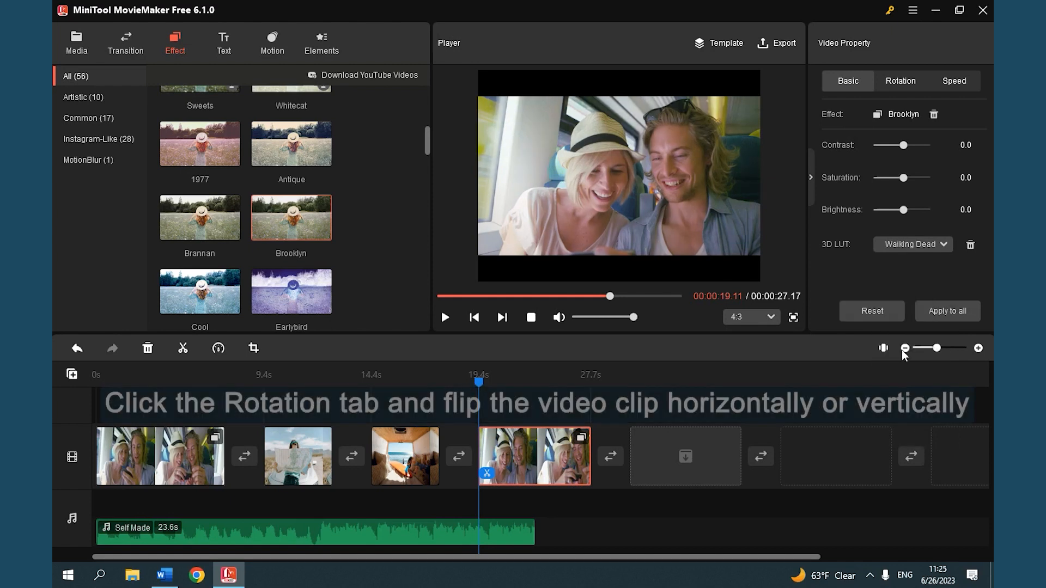
Step: Flip the last video clip horizontally and rotate it by 6°
{"action": "left_click", "coordinate": [907, 82]}
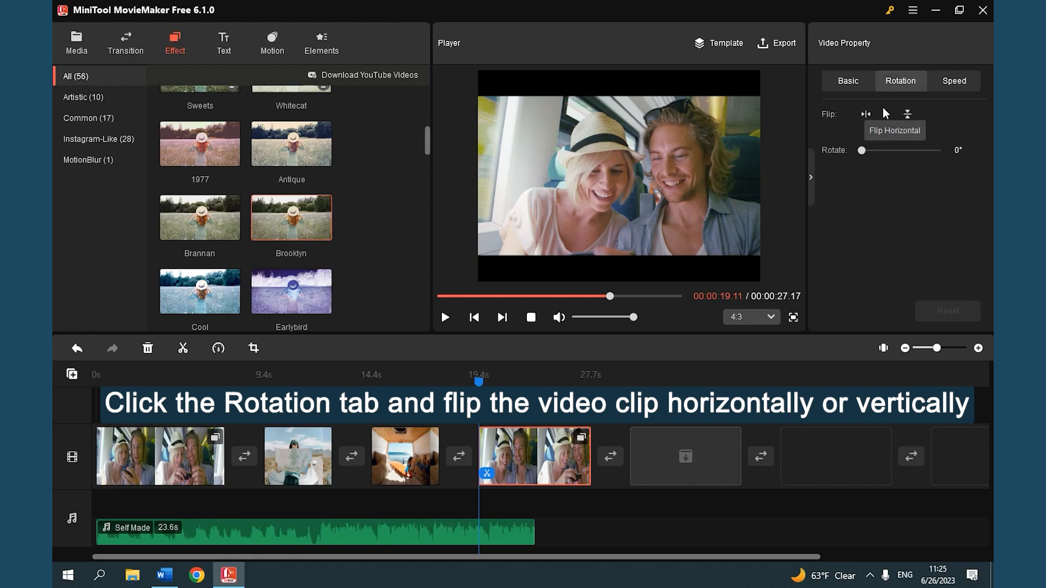
{"action": "left_click", "coordinate": [866, 115]}
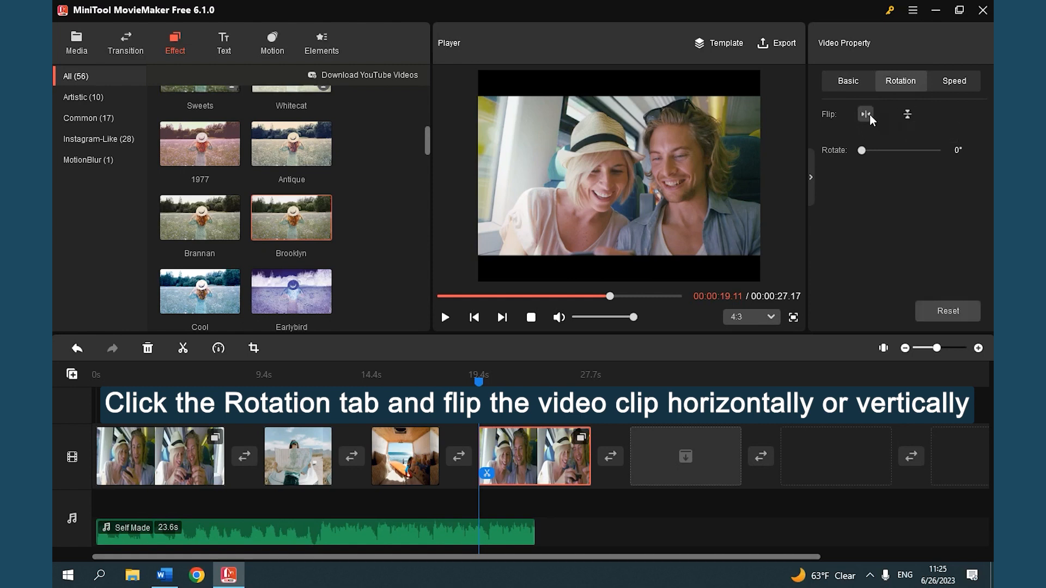
{"action": "left_click_drag", "start_coordinate": [862, 150], "coordinate": [866, 156]}
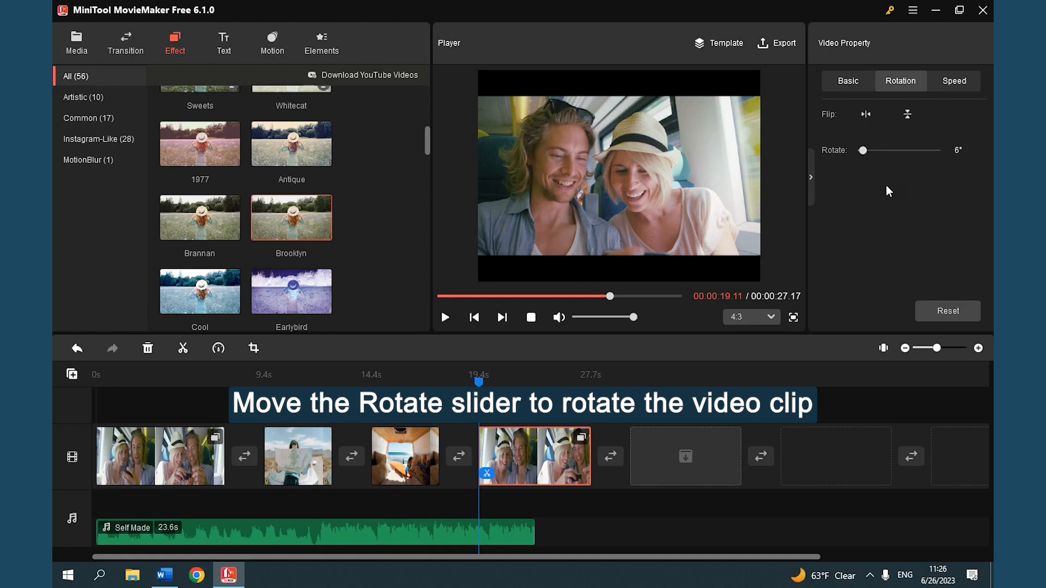
Step: Set the last video clip's speed to 2x and reverse its playback
{"action": "left_click", "coordinate": [964, 85]}
{"action": "left_click_drag", "start_coordinate": [907, 113], "coordinate": [911, 113]}
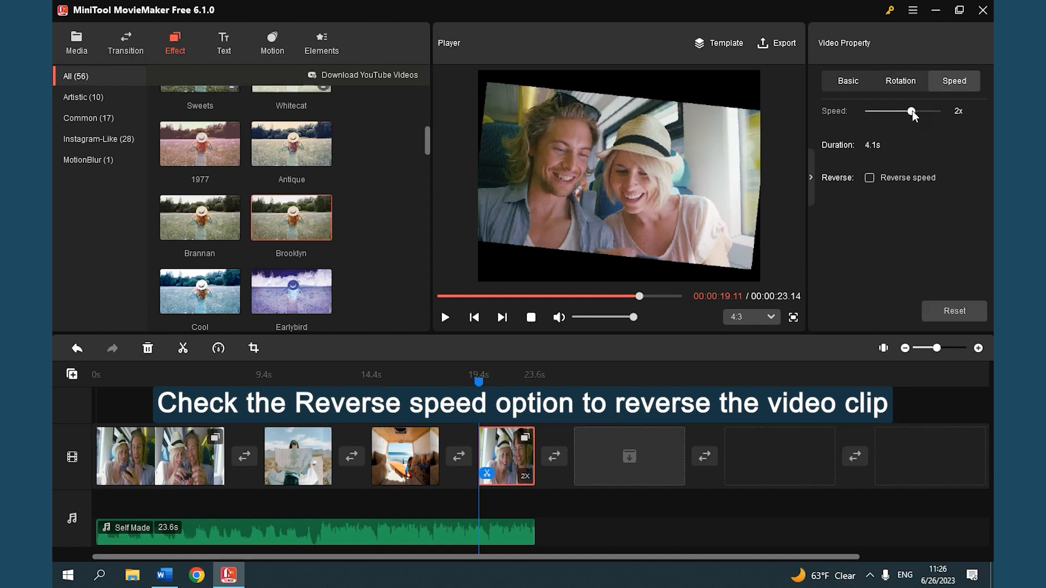
{"action": "left_click", "coordinate": [870, 179]}
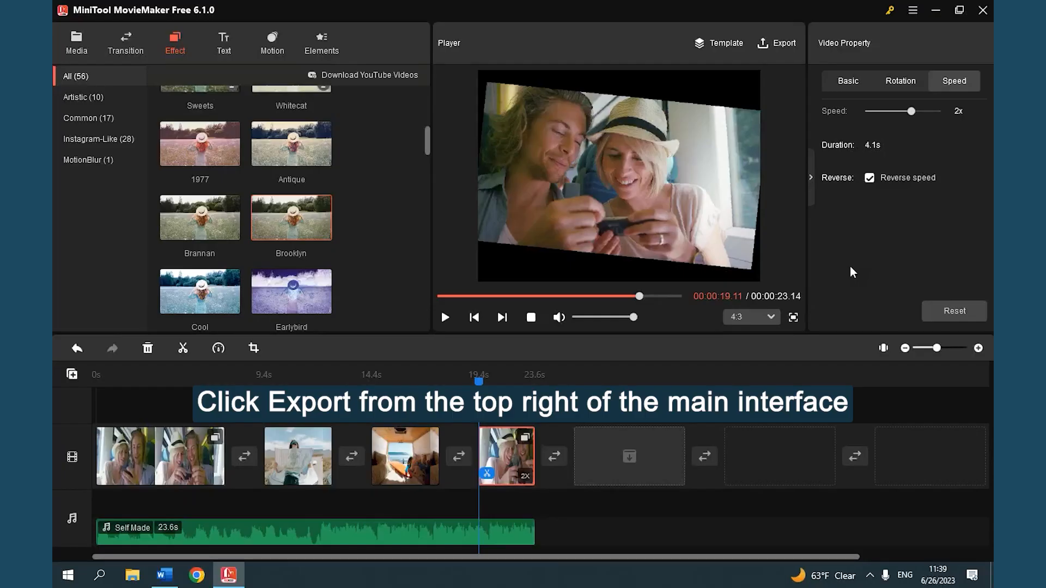
Step: Open the export settings for the movie and name the output Project 1
{"action": "left_click", "coordinate": [776, 45]}
{"action": "left_click", "coordinate": [692, 189]}
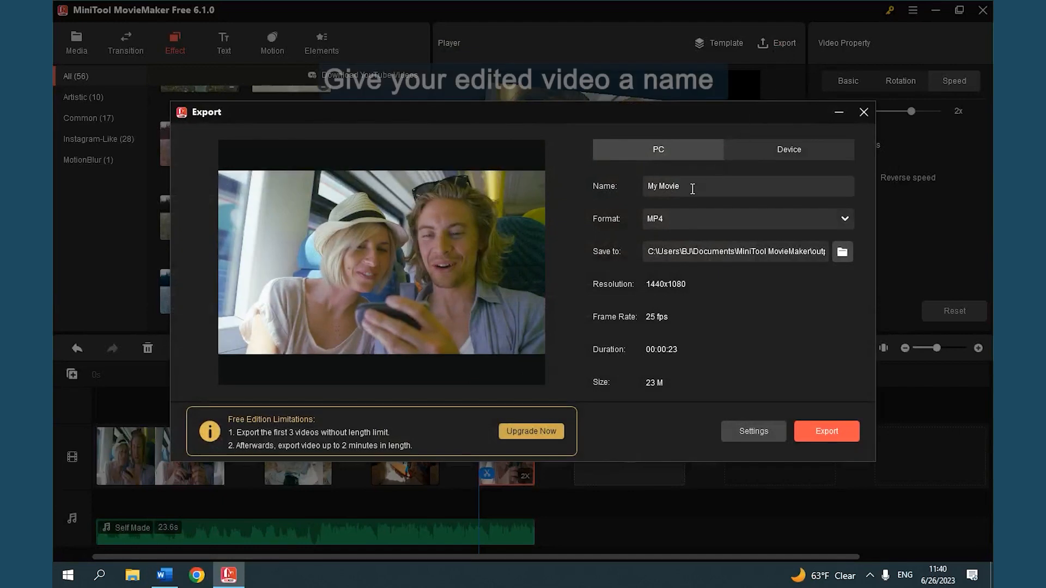
{"action": "key", "text": "BackSpace"}
{"action": "key", "text": "BackSpace"}
{"action": "key", "text": "BackSpace"}
{"action": "key", "text": "BackSpace"}
{"action": "key", "text": "BackSpace"}
{"action": "key", "text": "BackSpace"}
{"action": "key", "text": "BackSpace"}
{"action": "key", "text": "BackSpace"}
{"action": "type", "text": "Project 1"}
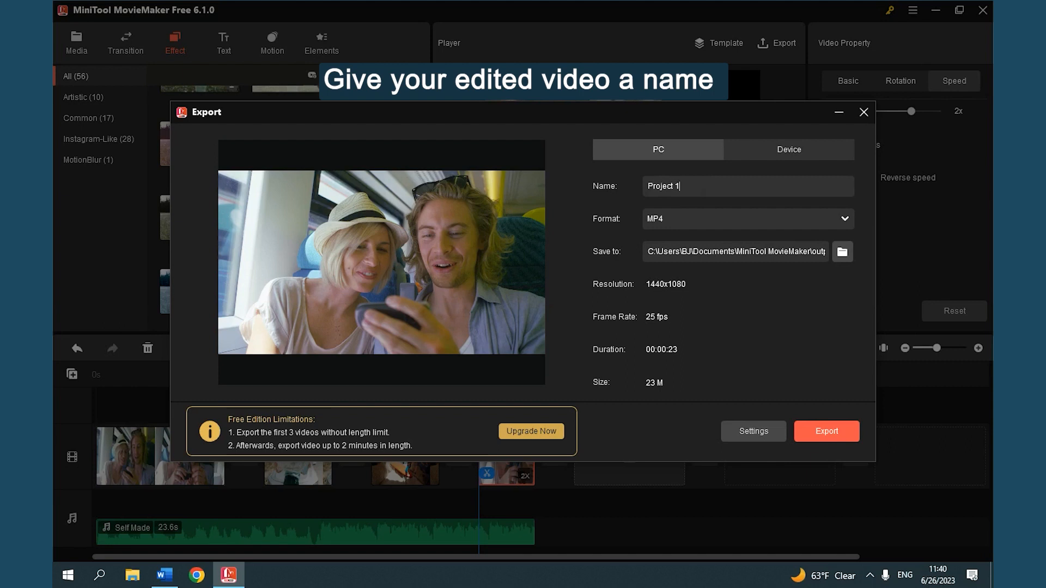
Step: Set the export format to MOV and choose the Desktop as the destination folder
{"action": "left_click", "coordinate": [700, 216]}
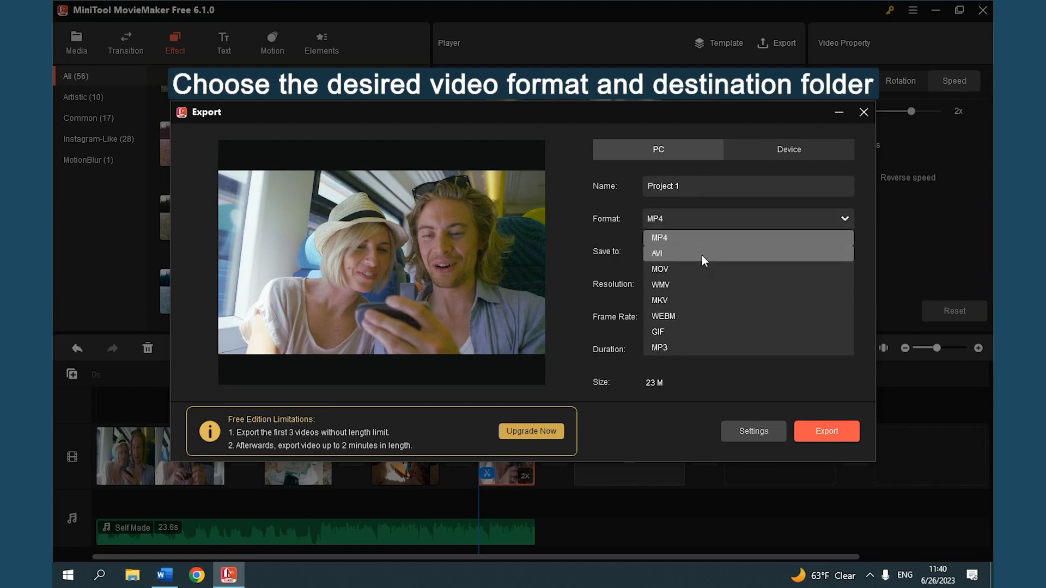
{"action": "left_click", "coordinate": [707, 269]}
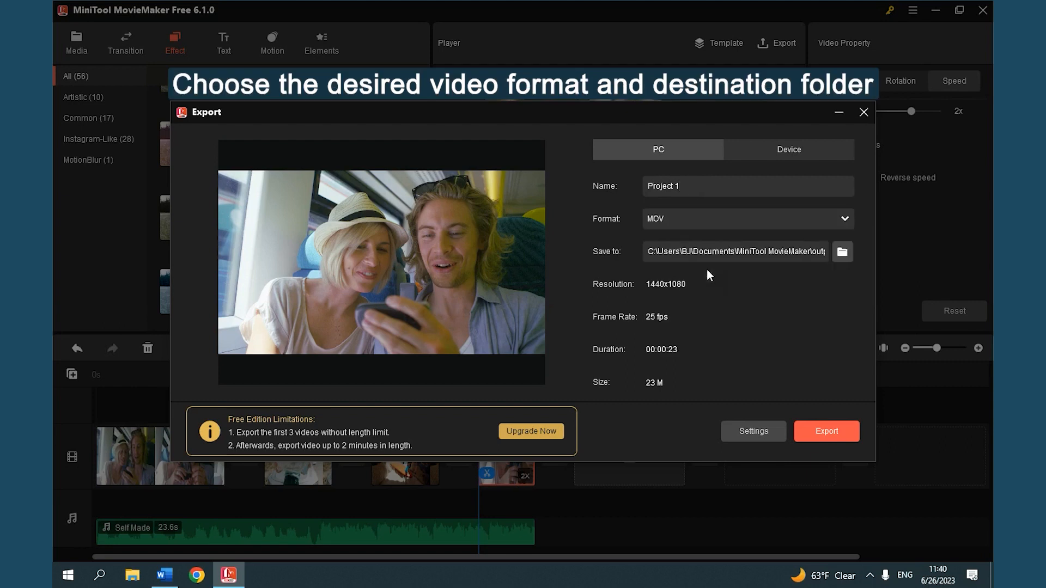
{"action": "left_click", "coordinate": [842, 252]}
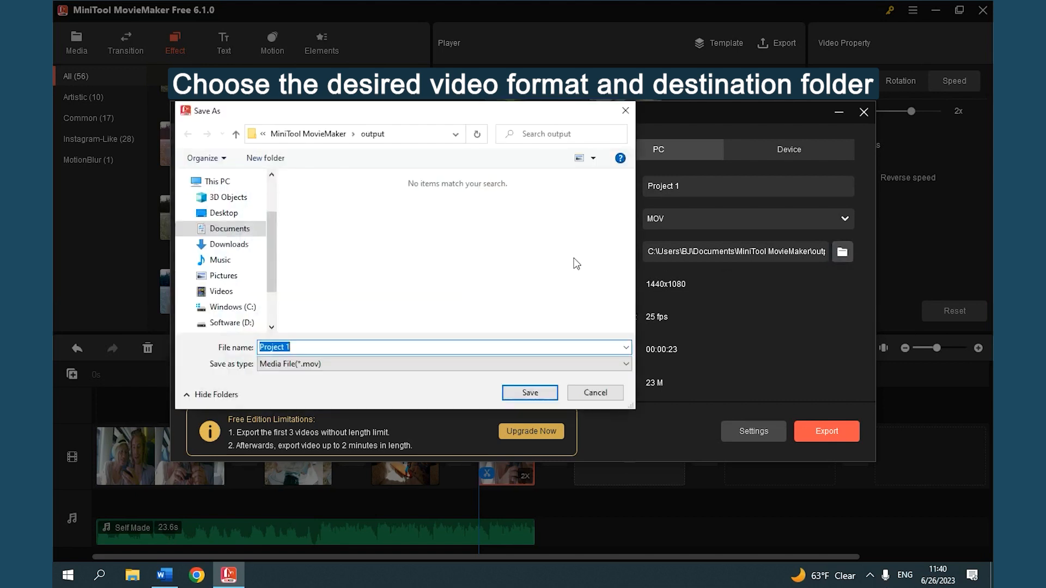
{"action": "left_click", "coordinate": [224, 213]}
{"action": "left_click", "coordinate": [523, 391]}
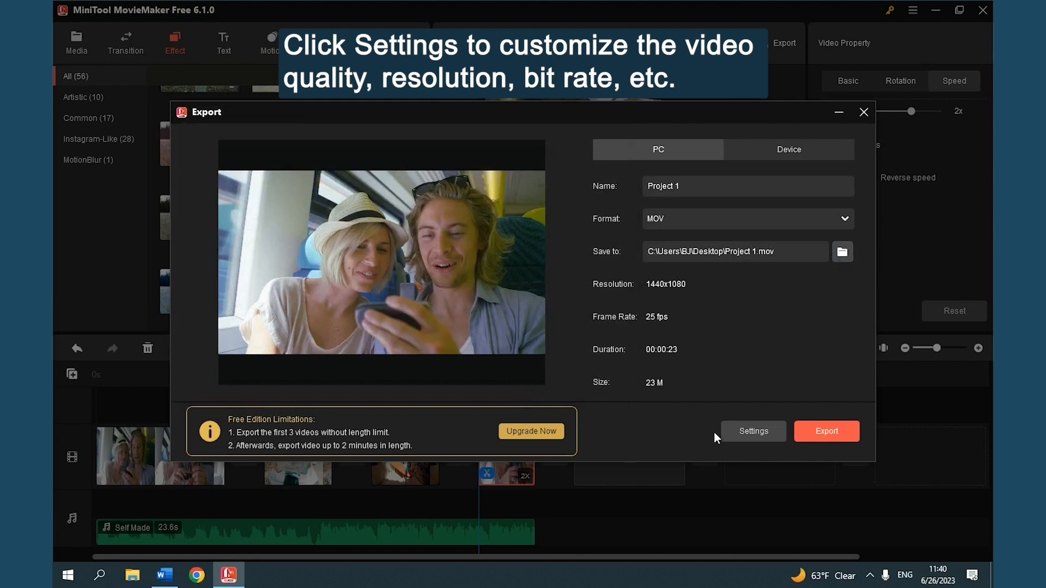
Step: Set the export resolution to 1440x1080, the bit rate to 8000 and the frame rate to 30 fps, and export the movie
{"action": "left_click", "coordinate": [757, 436]}
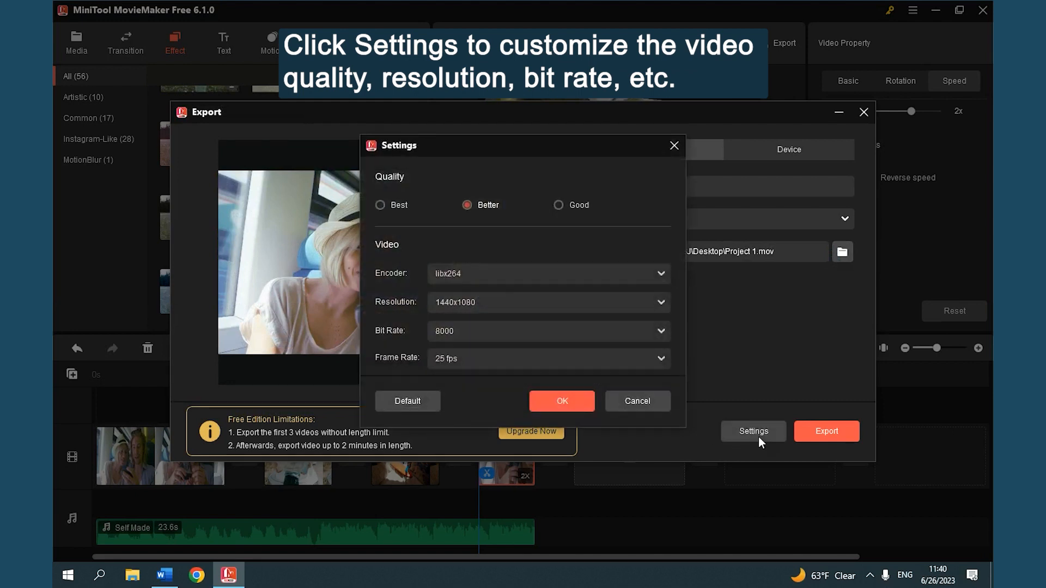
{"action": "left_click", "coordinate": [379, 205]}
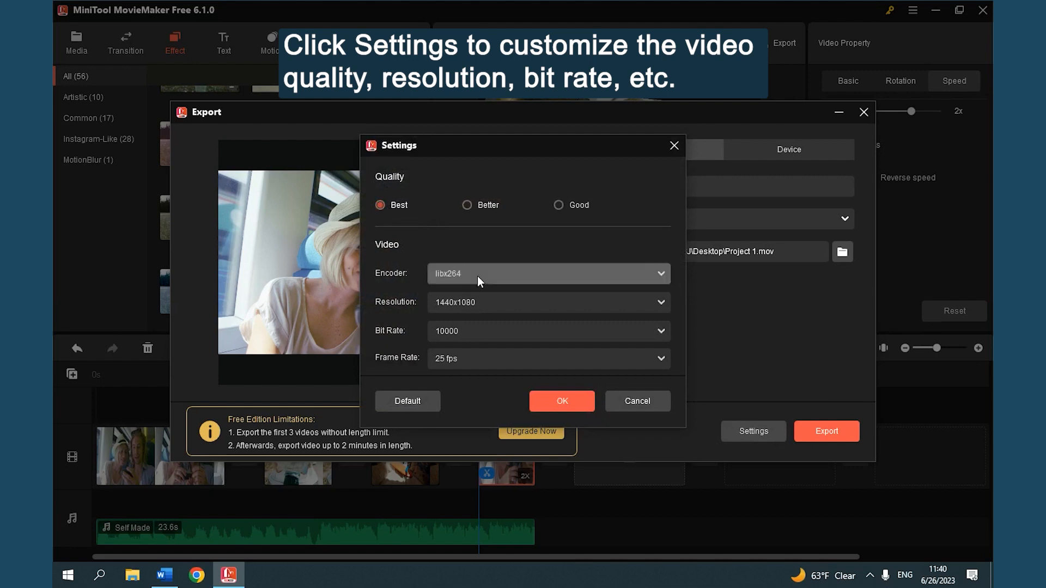
{"action": "left_click", "coordinate": [519, 304]}
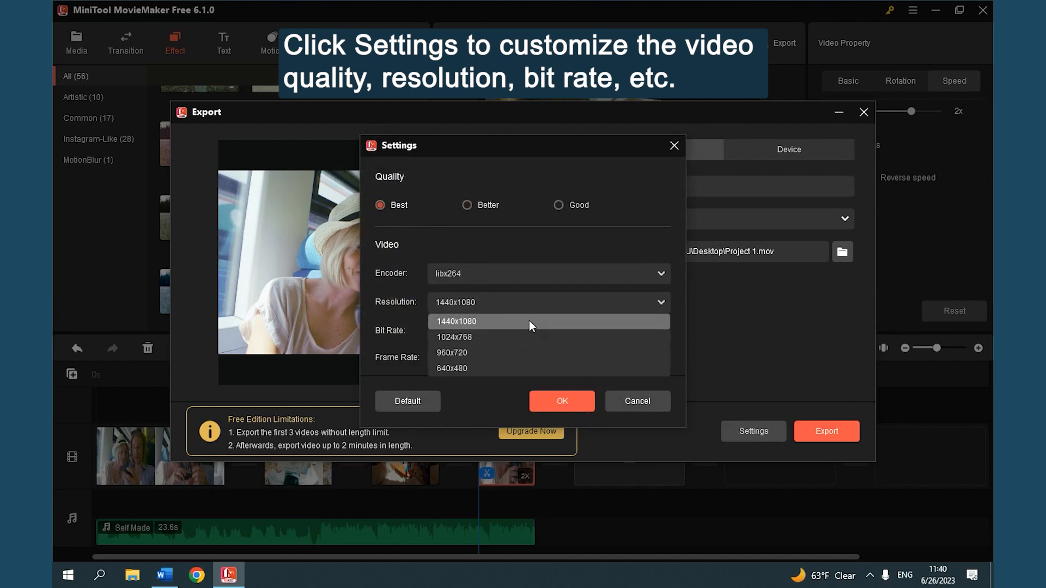
{"action": "left_click", "coordinate": [529, 322]}
{"action": "left_click", "coordinate": [532, 333]}
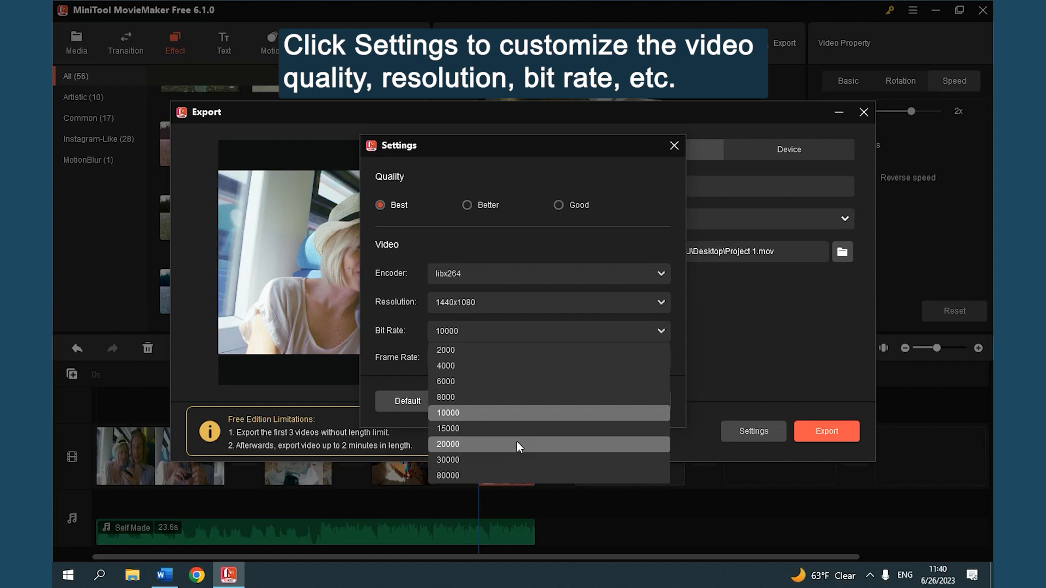
{"action": "left_click", "coordinate": [521, 397]}
{"action": "left_click", "coordinate": [528, 358]}
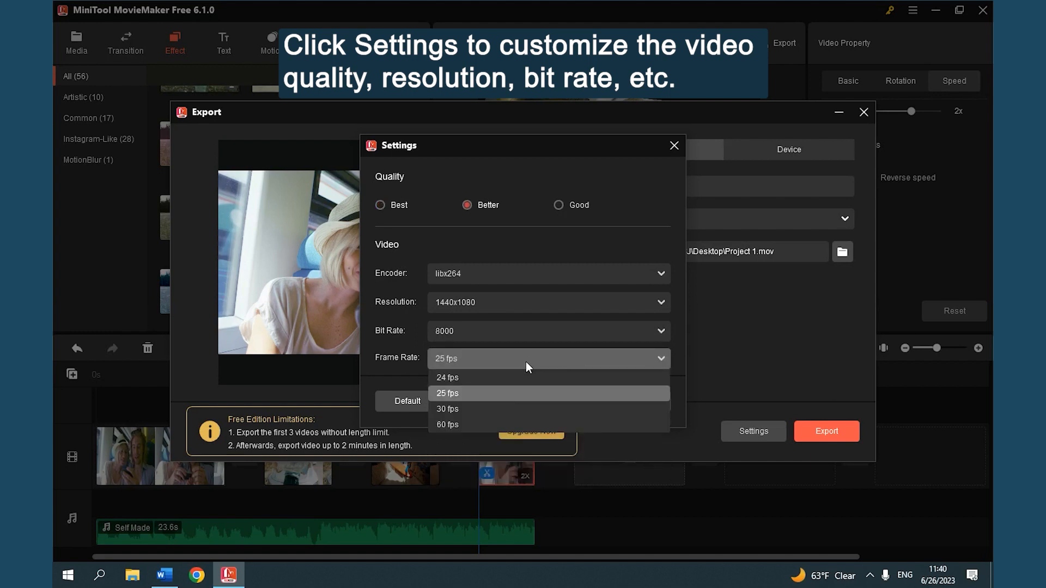
{"action": "left_click", "coordinate": [502, 409]}
{"action": "left_click", "coordinate": [575, 406]}
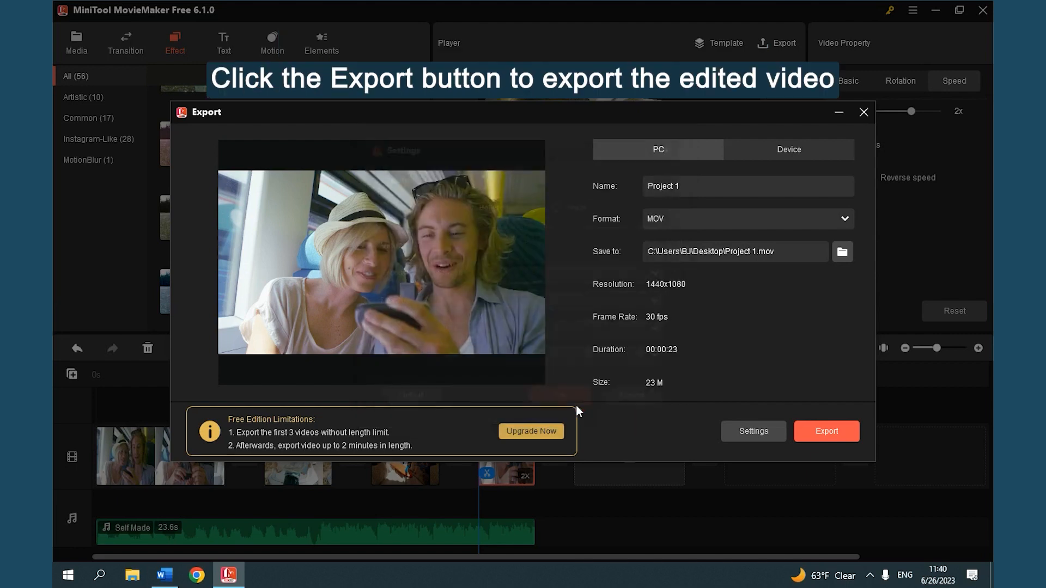
{"action": "left_click", "coordinate": [842, 437]}
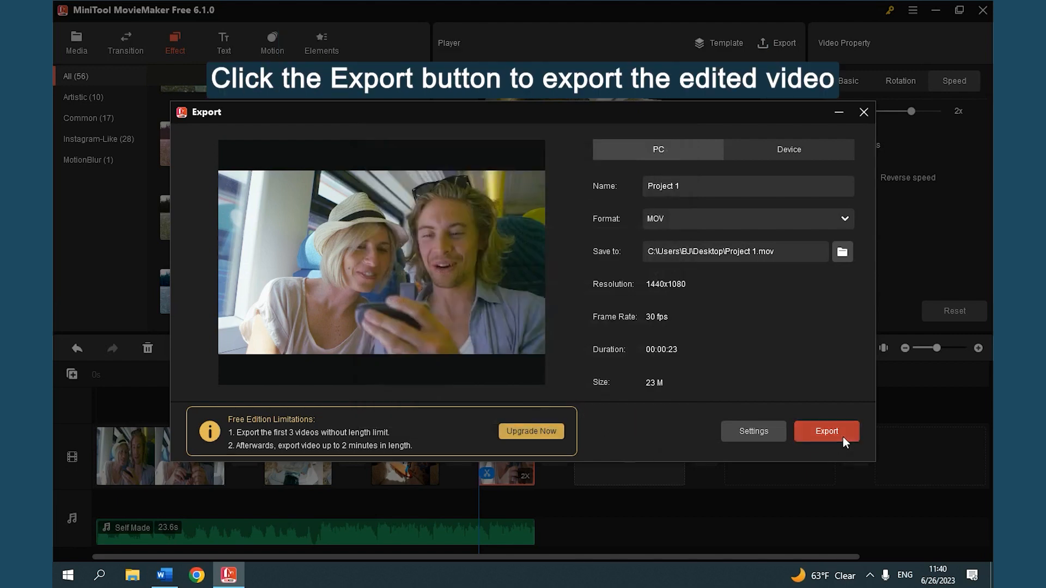